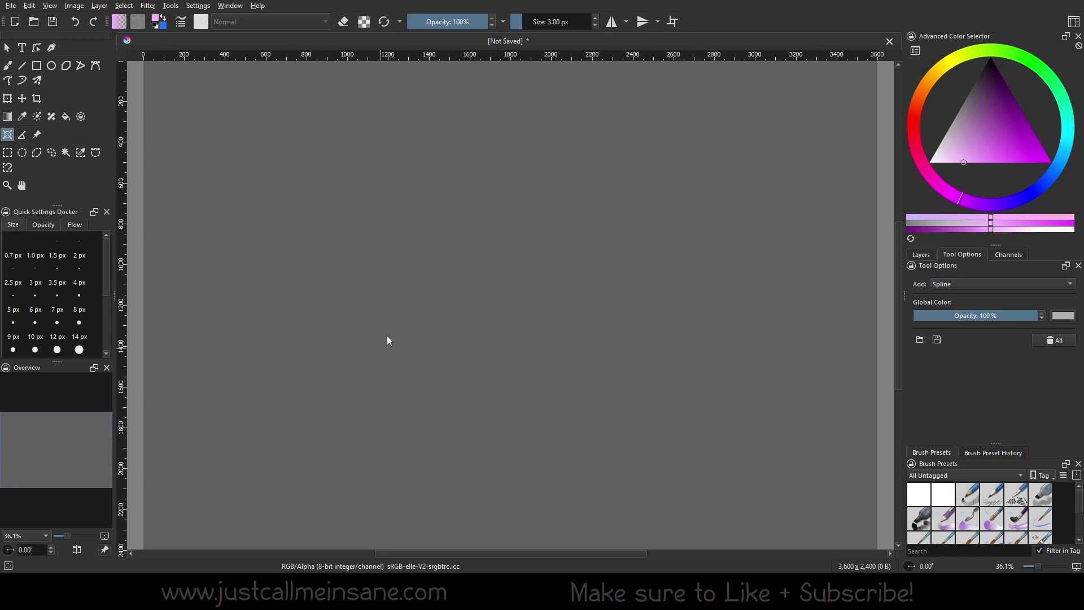
# Step: Place a tall, nearly vertical spline assistant in the left half of the canvas, with its first handle pulled out to the left
pyautogui.click(964, 285)
pyautogui.click(963, 285)
pyautogui.click(364, 135)
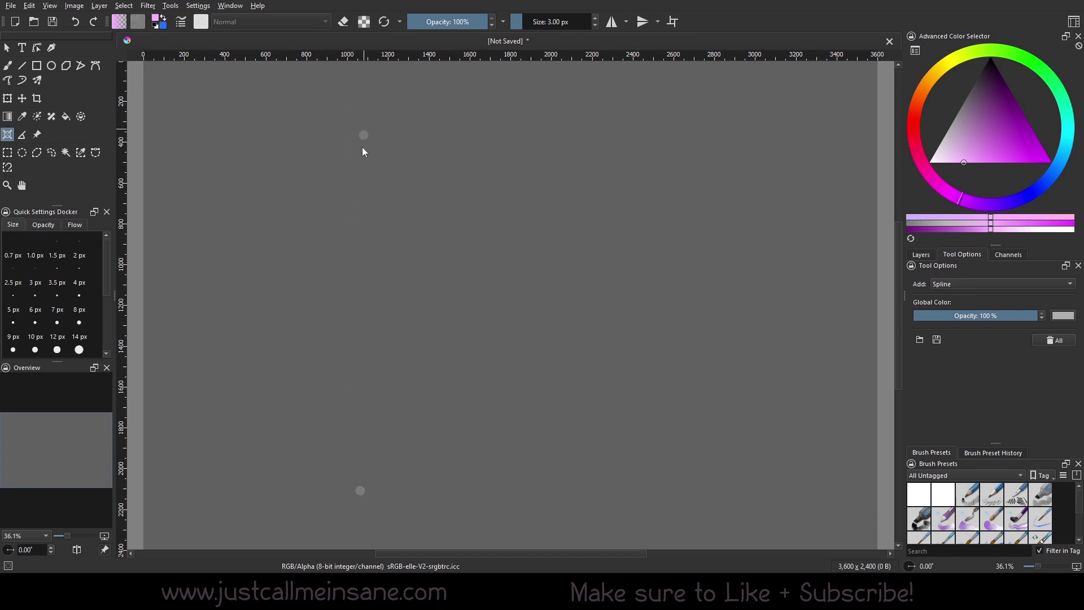
pyautogui.click(352, 104)
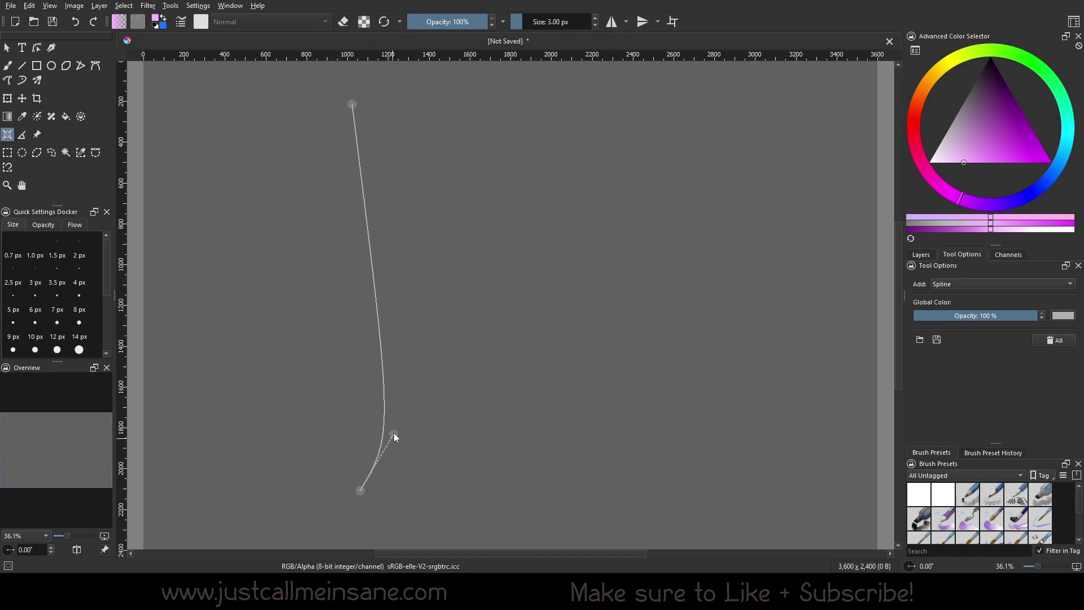
pyautogui.press('shift')
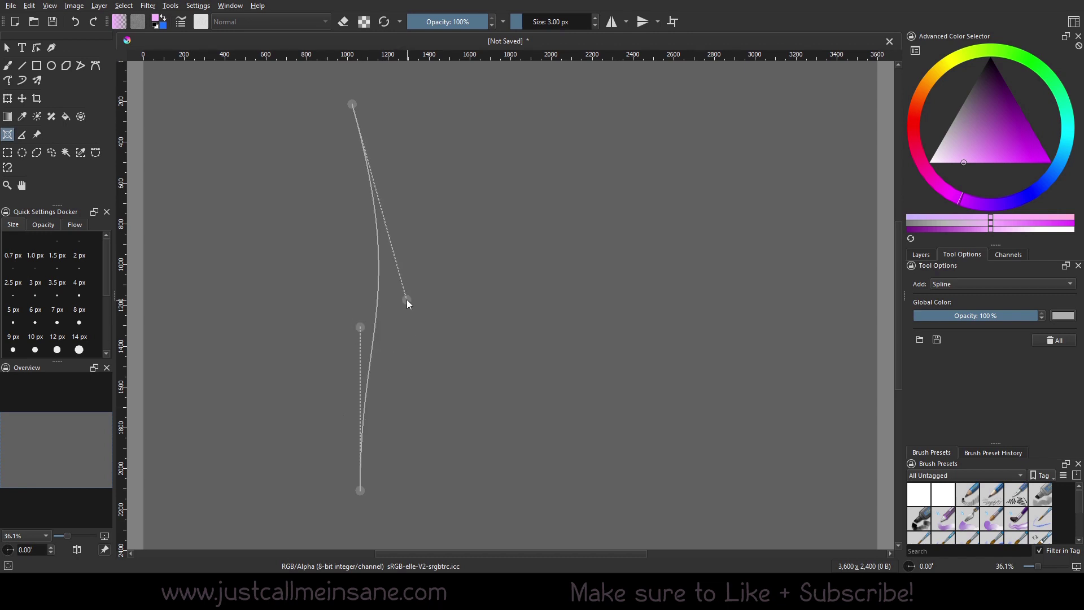
pyautogui.click(362, 326)
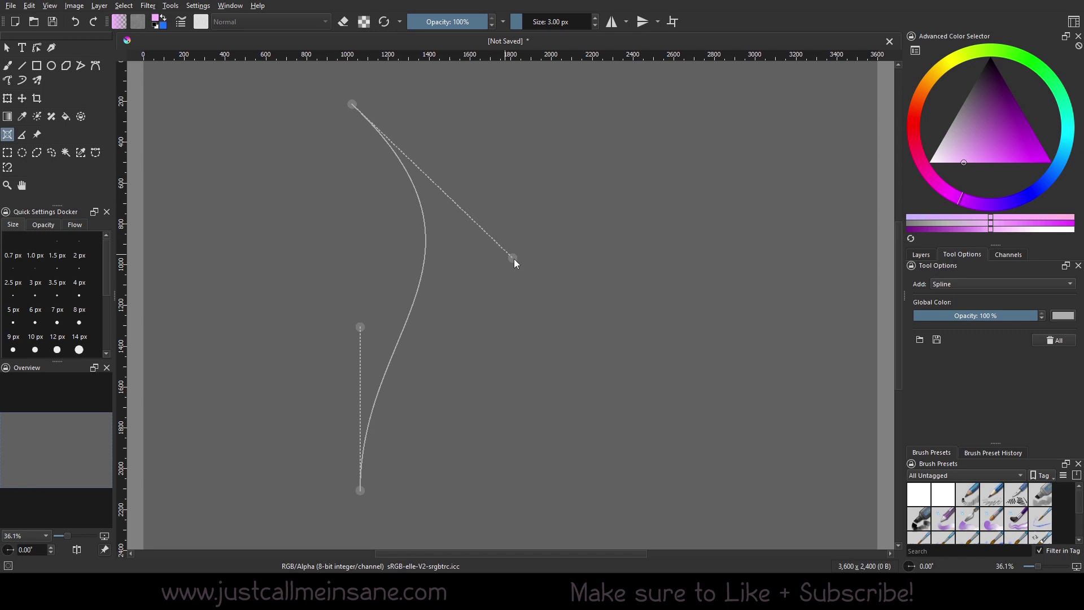
pyautogui.click(186, 269)
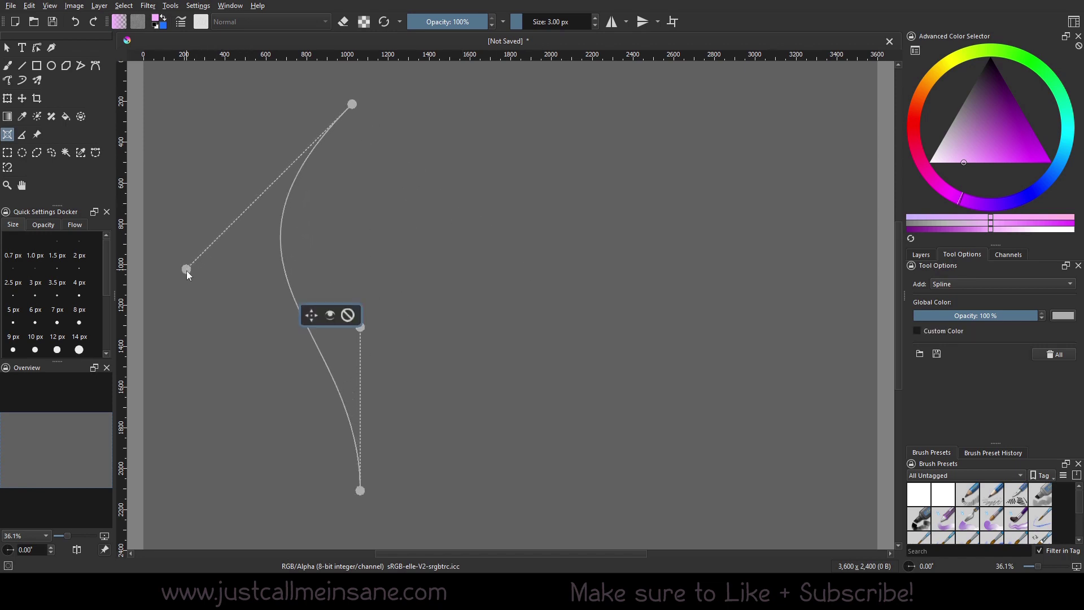
# Step: Reshape the spline with its two handles into a wide leftward bow that hooks out to the right near its lower end
pyautogui.moveTo(360, 327); pyautogui.dragTo(517, 254)
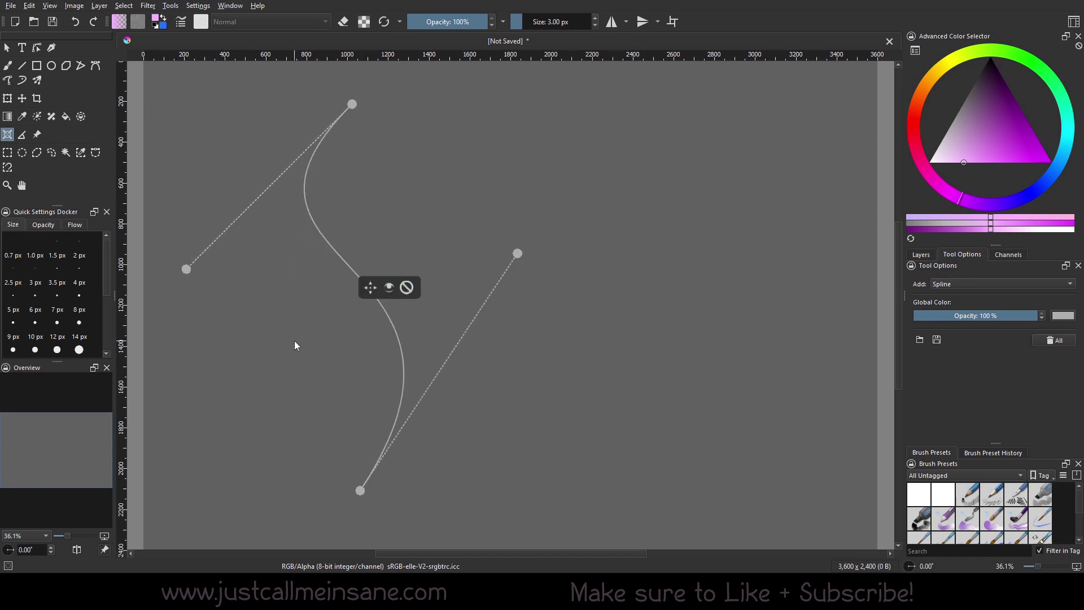
pyautogui.moveTo(187, 270); pyautogui.dragTo(181, 472)
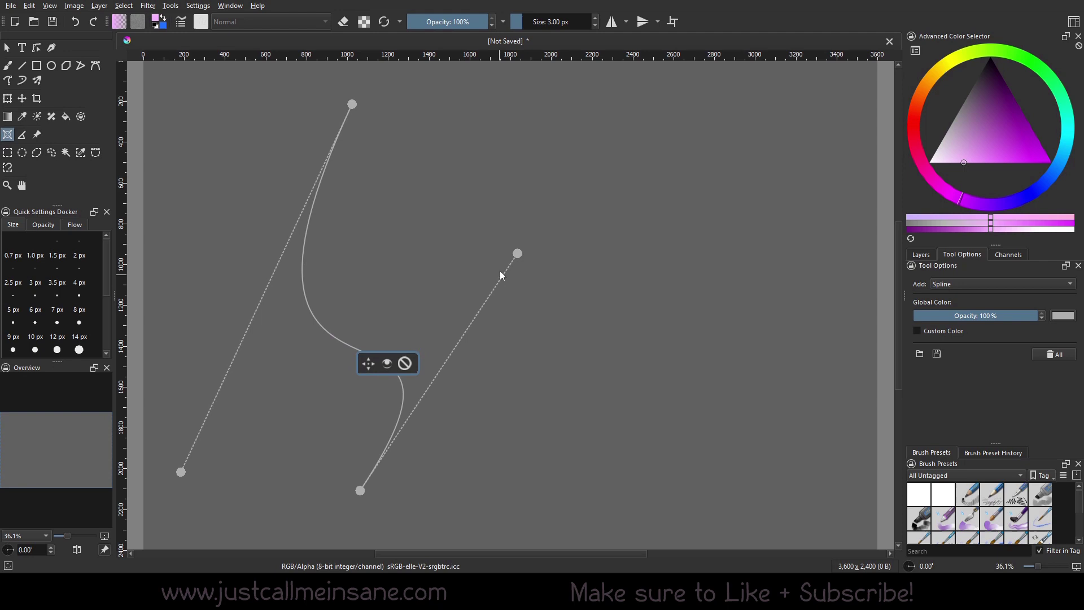
pyautogui.moveTo(517, 254); pyautogui.dragTo(530, 472)
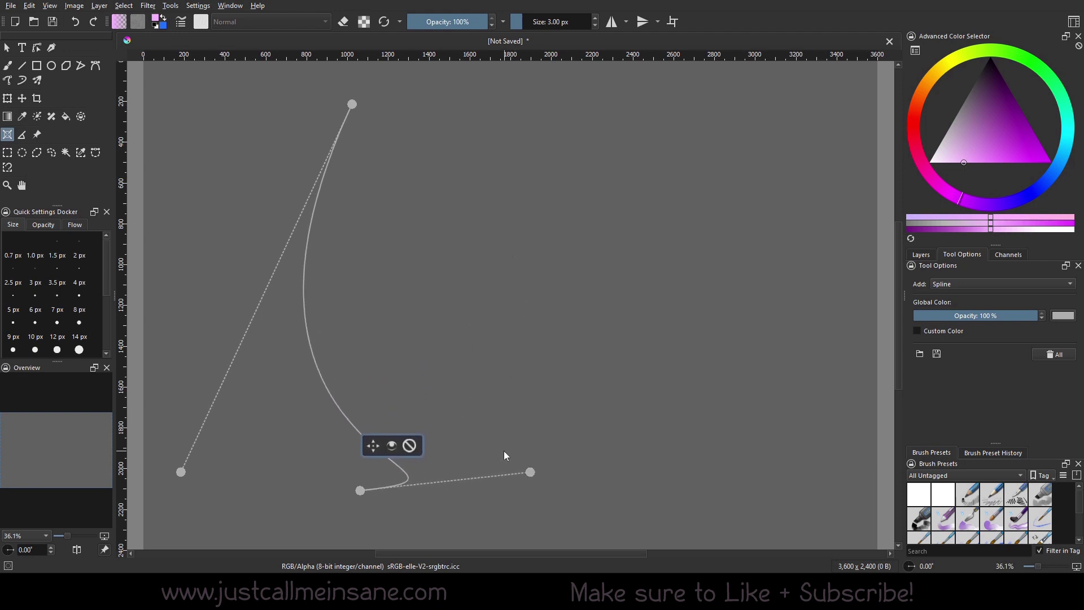
pyautogui.moveTo(185, 473); pyautogui.dragTo(164, 519)
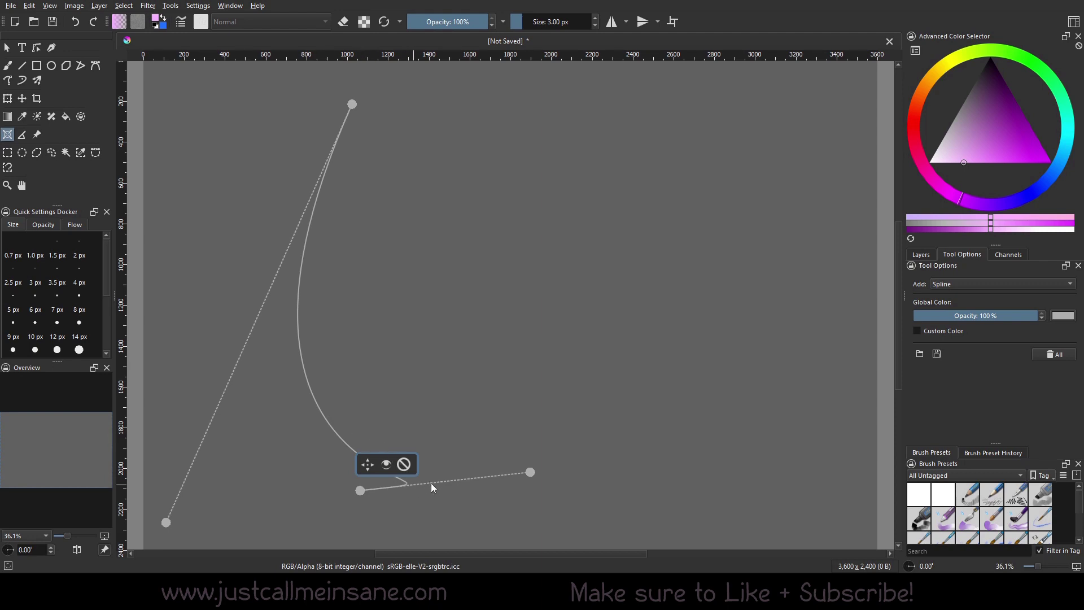
pyautogui.moveTo(530, 473); pyautogui.dragTo(572, 413)
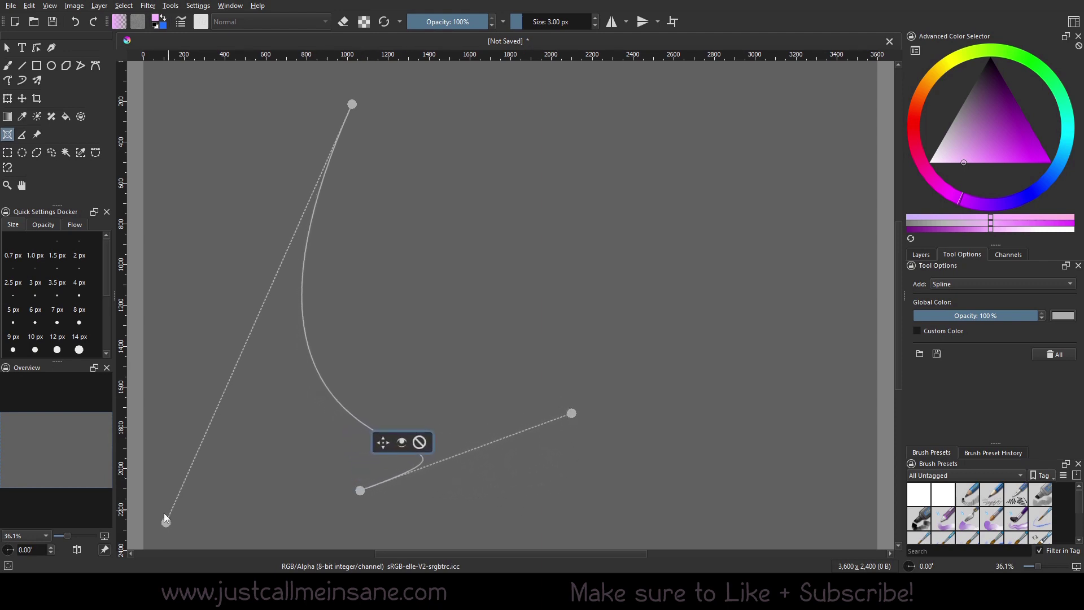
pyautogui.moveTo(164, 516); pyautogui.dragTo(164, 484)
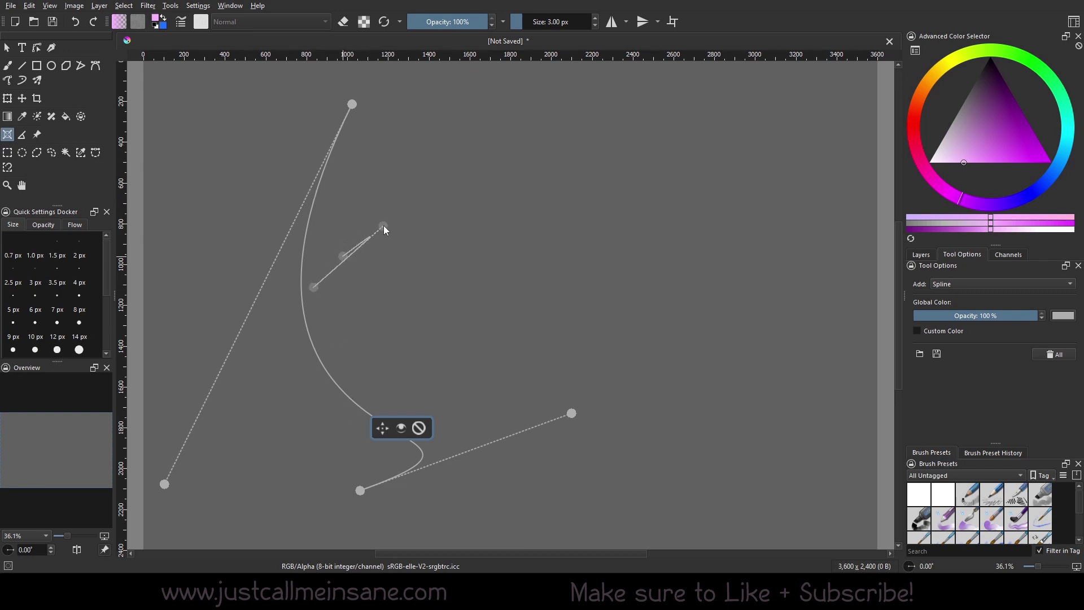
# Step: Add a second spline assistant from beside the first one's upper end to its middle, and bend it into an S-curve
pyautogui.click(389, 295)
pyautogui.click(402, 225)
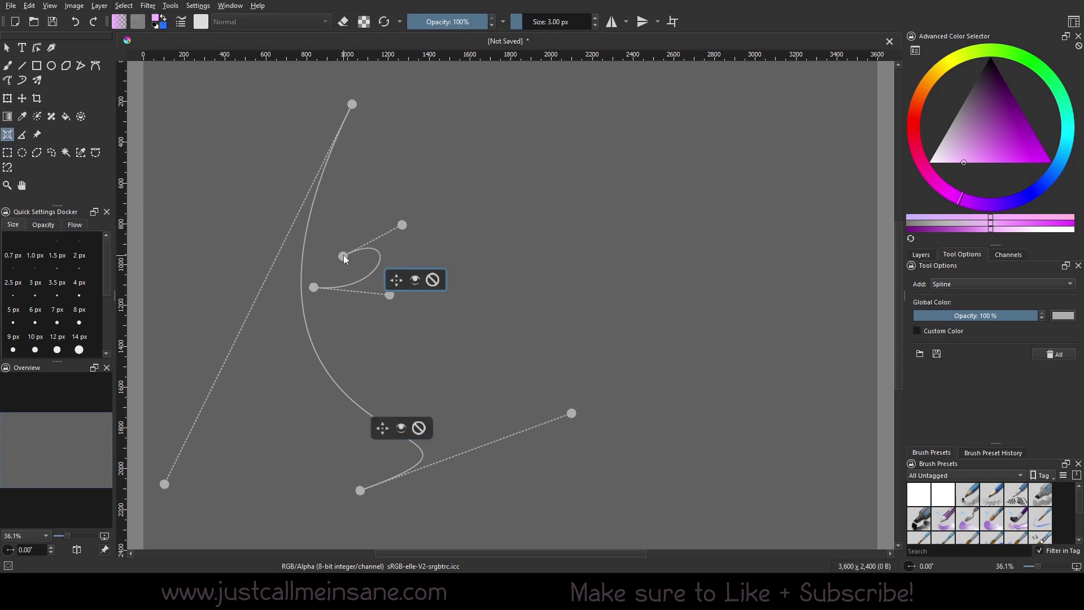
pyautogui.moveTo(343, 255); pyautogui.dragTo(369, 104)
pyautogui.moveTo(389, 293); pyautogui.dragTo(266, 208)
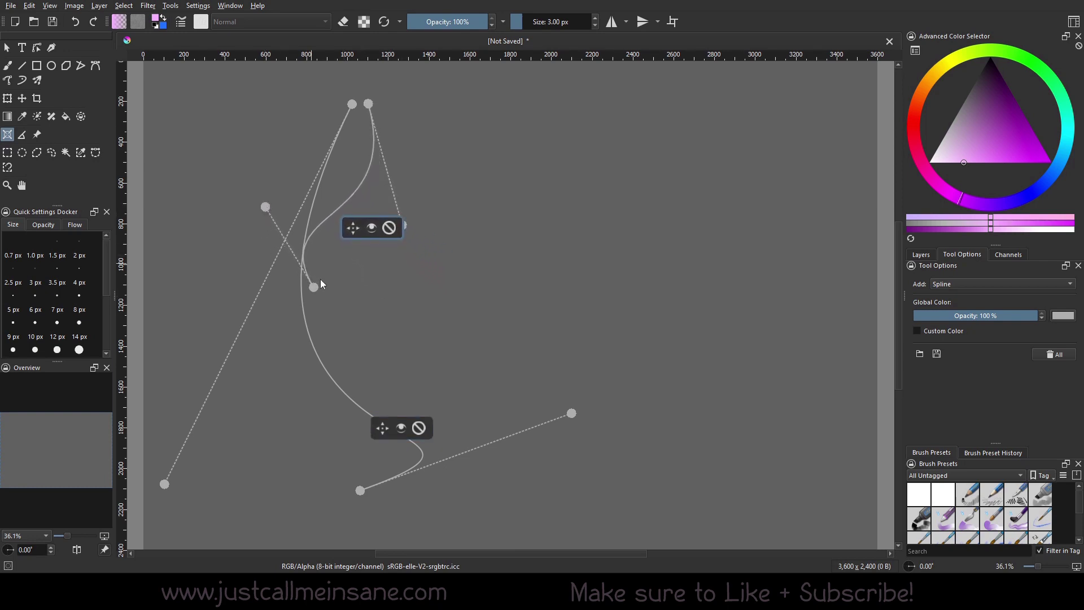
pyautogui.moveTo(320, 282); pyautogui.dragTo(306, 322)
pyautogui.moveTo(265, 207); pyautogui.dragTo(280, 203)
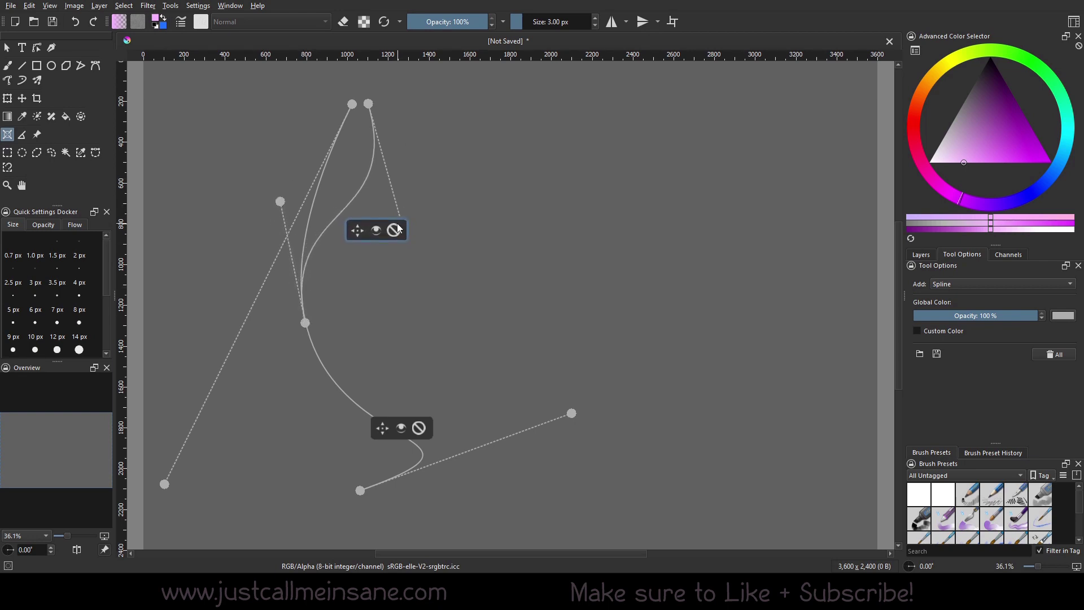
pyautogui.moveTo(404, 222); pyautogui.dragTo(500, 232)
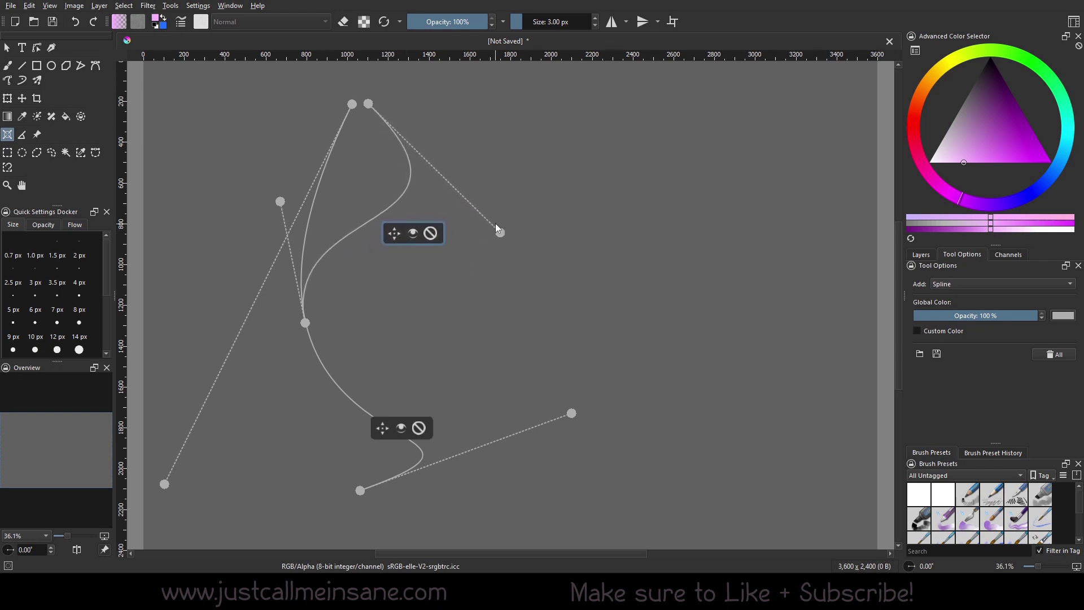
# Step: Switch to the freehand brush, enable snapping to assistants, and enlarge the brush to 79.61 px
pyautogui.click(8, 63)
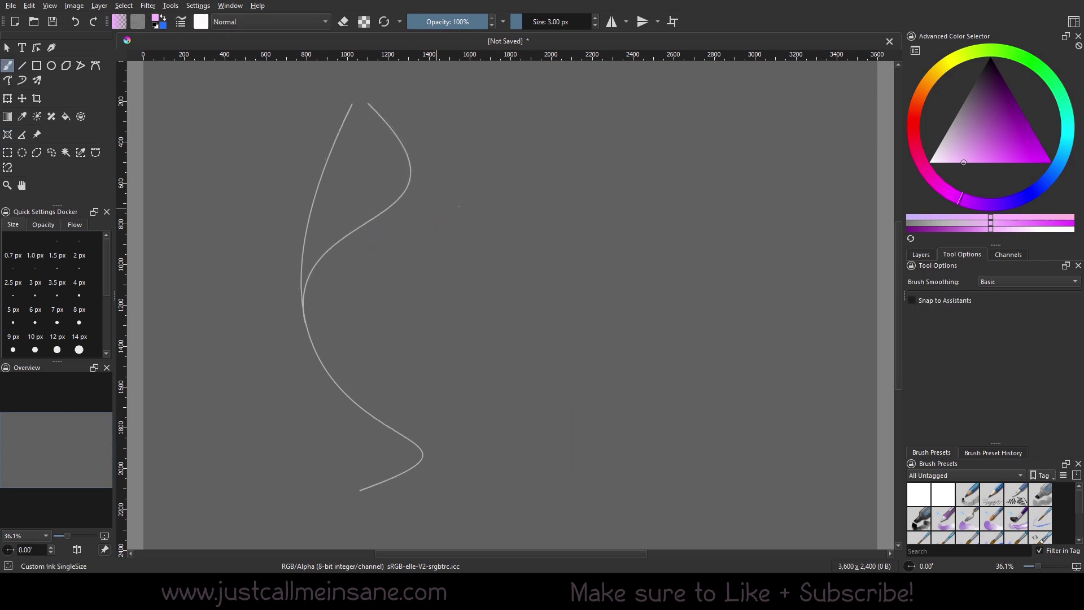
pyautogui.click(933, 300)
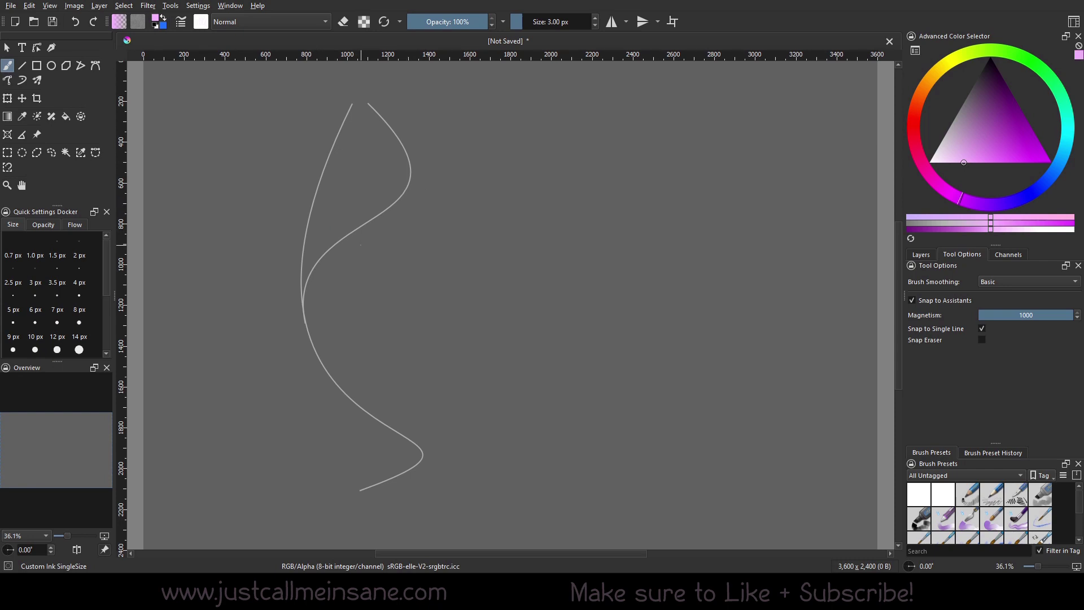
pyautogui.keyDown('shift'); pyautogui.moveTo(360, 245); pyautogui.dragTo(395, 244); pyautogui.keyUp('shift')
# Step: Paint thick pink strokes snapped along the upper spline and the lower part of the long spline, undoing stray strokes
pyautogui.moveTo(322, 257)
pyautogui.mouseDown()
pyautogui.moveTo(410, 182)
pyautogui.moveTo(387, 123)
pyautogui.moveTo(305, 323)
pyautogui.moveTo(410, 178)
pyautogui.moveTo(304, 320)
pyautogui.moveTo(410, 162)
pyautogui.moveTo(366, 101)
pyautogui.moveTo(307, 323)
pyautogui.moveTo(315, 198)
pyautogui.moveTo(317, 189)
pyautogui.moveTo(305, 323)
pyautogui.moveTo(408, 169)
pyautogui.moveTo(359, 62)
pyautogui.mouseUp()
pyautogui.hotkey('ctrl', 'z')
pyautogui.hotkey('ctrl', 'z')
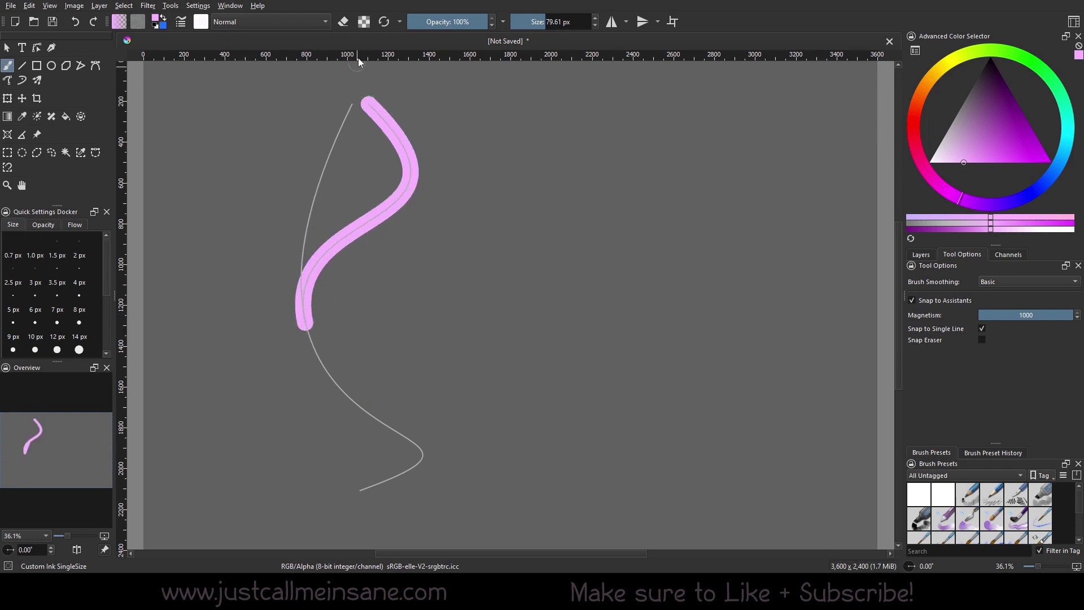
pyautogui.moveTo(378, 420)
pyautogui.mouseDown()
pyautogui.moveTo(313, 343)
pyautogui.moveTo(303, 307)
pyautogui.moveTo(340, 389)
pyautogui.moveTo(418, 447)
pyautogui.moveTo(407, 470)
pyautogui.moveTo(360, 491)
pyautogui.moveTo(322, 363)
pyautogui.mouseUp()
pyautogui.moveTo(338, 275)
pyautogui.mouseDown()
pyautogui.moveTo(366, 270)
pyautogui.moveTo(304, 323)
pyautogui.moveTo(473, 263)
pyautogui.moveTo(418, 165)
pyautogui.mouseUp()
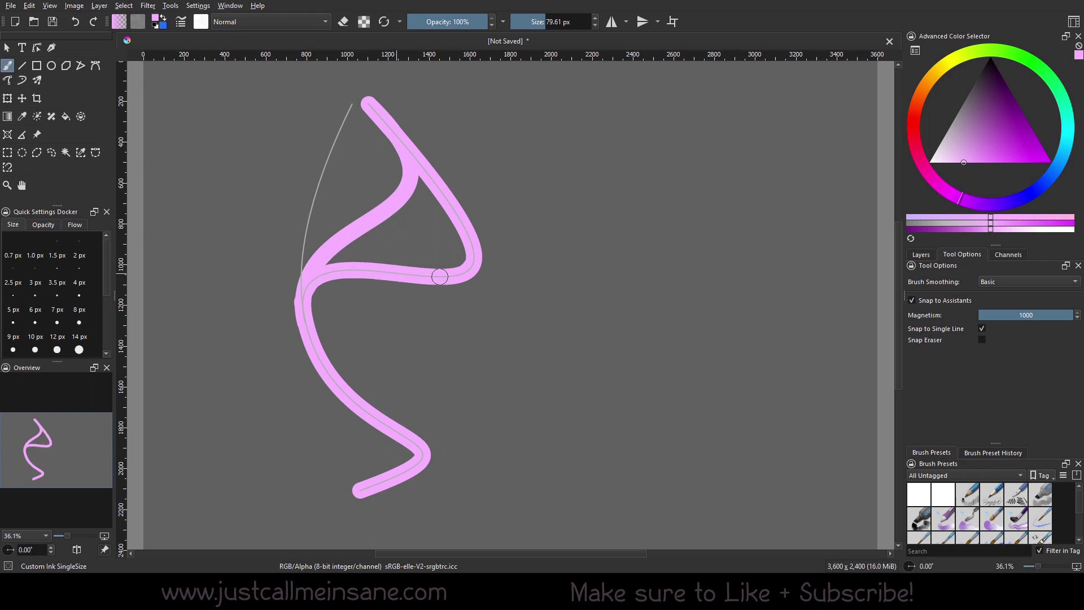
# Step: Paint over the widened upper spline in light blue, redoing the stray stroke, and over the full long spline in mint green
pyautogui.click(1053, 173)
pyautogui.moveTo(409, 270)
pyautogui.mouseDown()
pyautogui.moveTo(431, 276)
pyautogui.moveTo(369, 104)
pyautogui.moveTo(339, 270)
pyautogui.moveTo(305, 322)
pyautogui.moveTo(326, 350)
pyautogui.mouseUp()
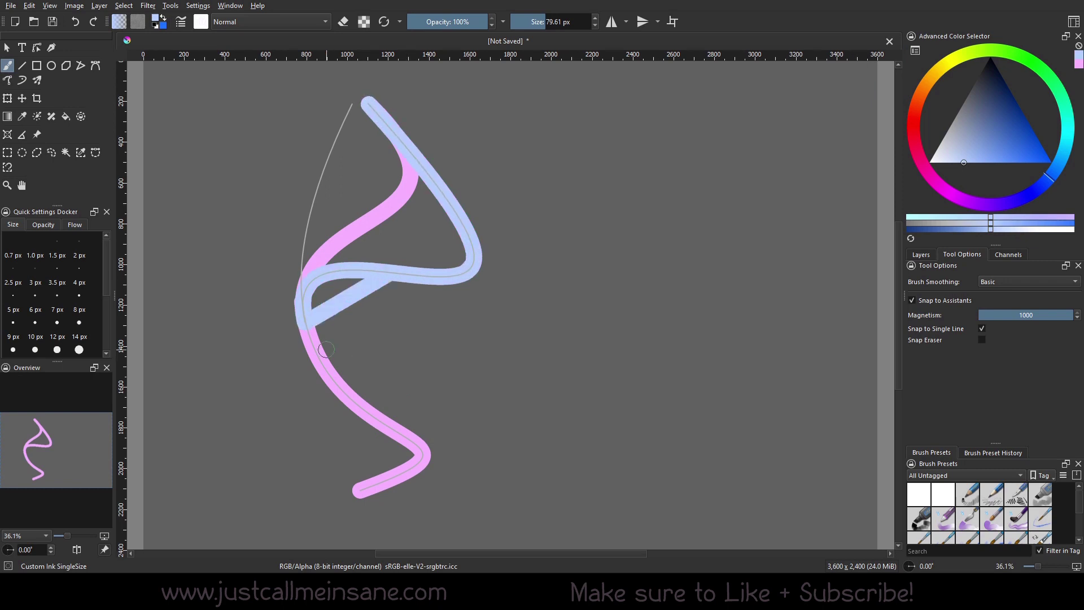
pyautogui.hotkey('ctrl', 'z')
pyautogui.hotkey('ctrl', 'z')
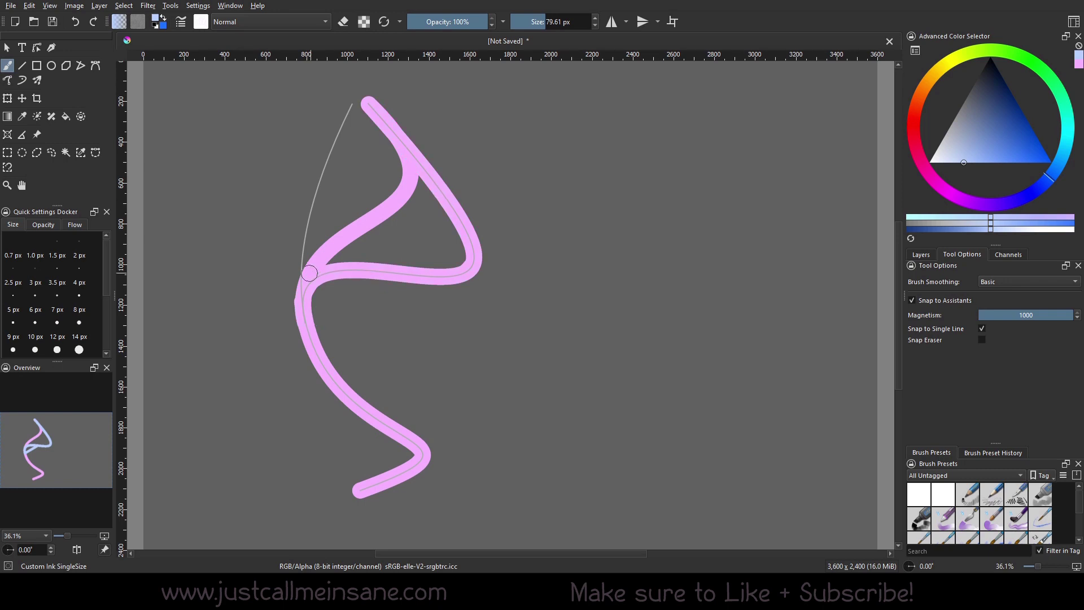
pyautogui.moveTo(309, 273)
pyautogui.mouseDown()
pyautogui.moveTo(303, 305)
pyautogui.moveTo(468, 232)
pyautogui.moveTo(369, 104)
pyautogui.moveTo(450, 204)
pyautogui.moveTo(349, 270)
pyautogui.moveTo(305, 318)
pyautogui.mouseUp()
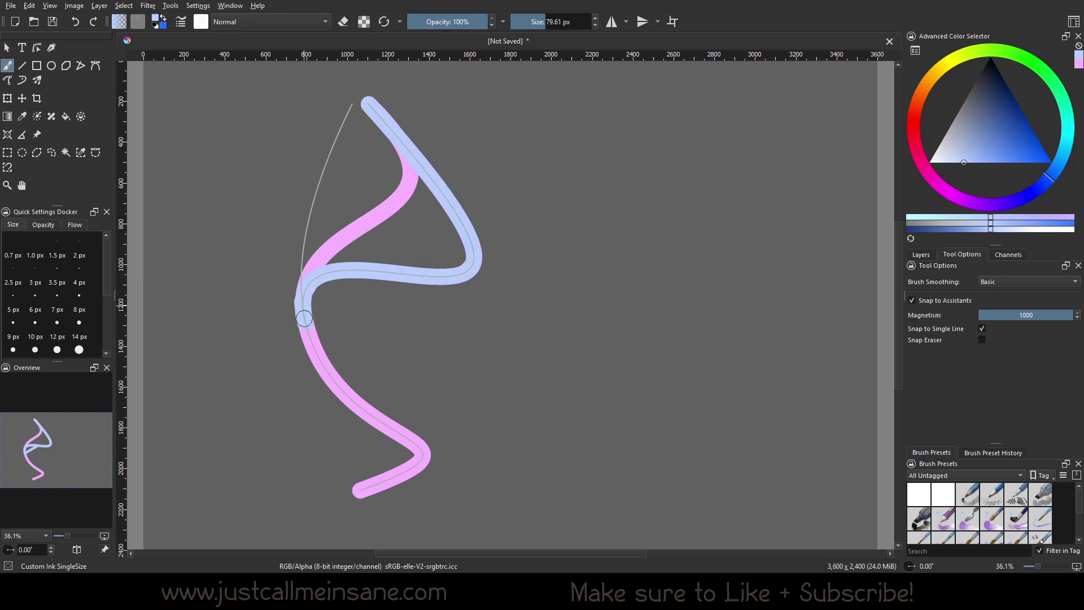
pyautogui.moveTo(1054, 123); pyautogui.dragTo(1057, 87)
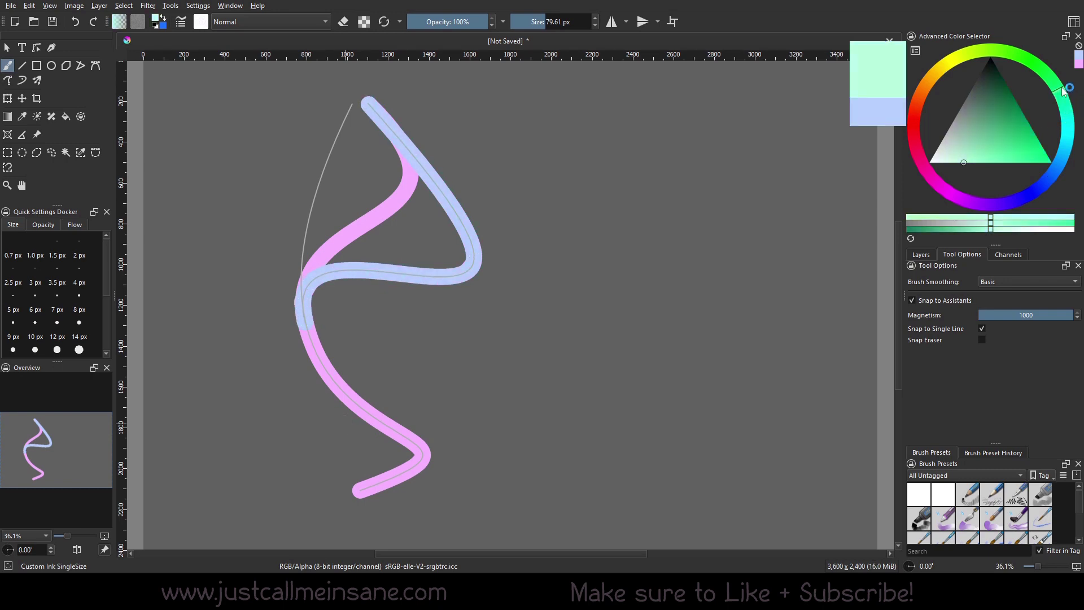
pyautogui.moveTo(319, 186)
pyautogui.mouseDown()
pyautogui.moveTo(352, 106)
pyautogui.moveTo(302, 257)
pyautogui.moveTo(330, 377)
pyautogui.moveTo(402, 435)
pyautogui.moveTo(383, 481)
pyautogui.moveTo(359, 490)
pyautogui.mouseUp()
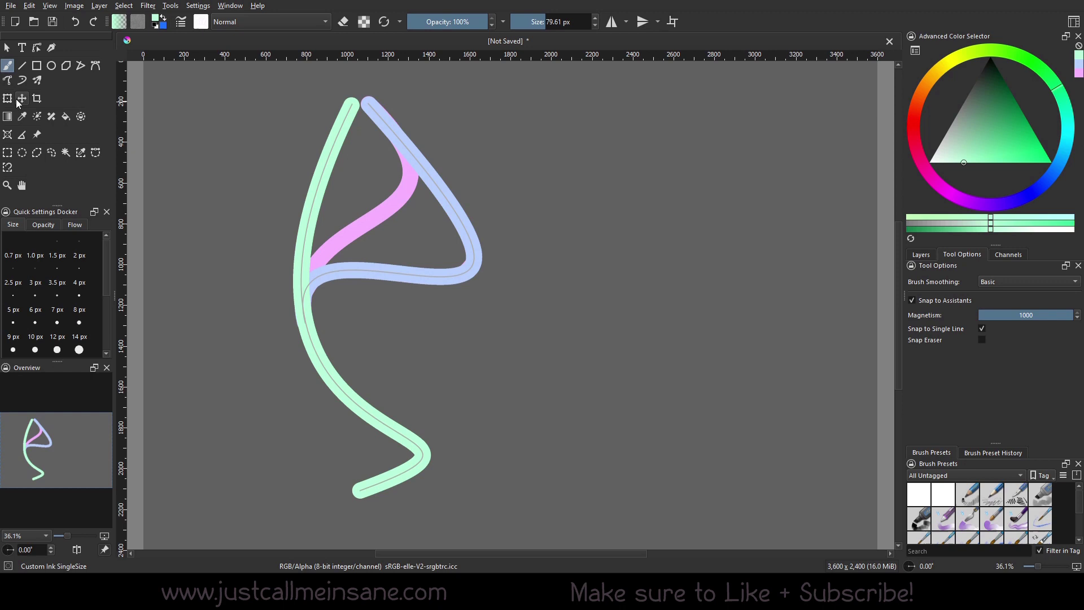
# Step: Pull the second spline's far right handle back in and adjust its left handle so the curve follows the pink stroke again
pyautogui.click(8, 134)
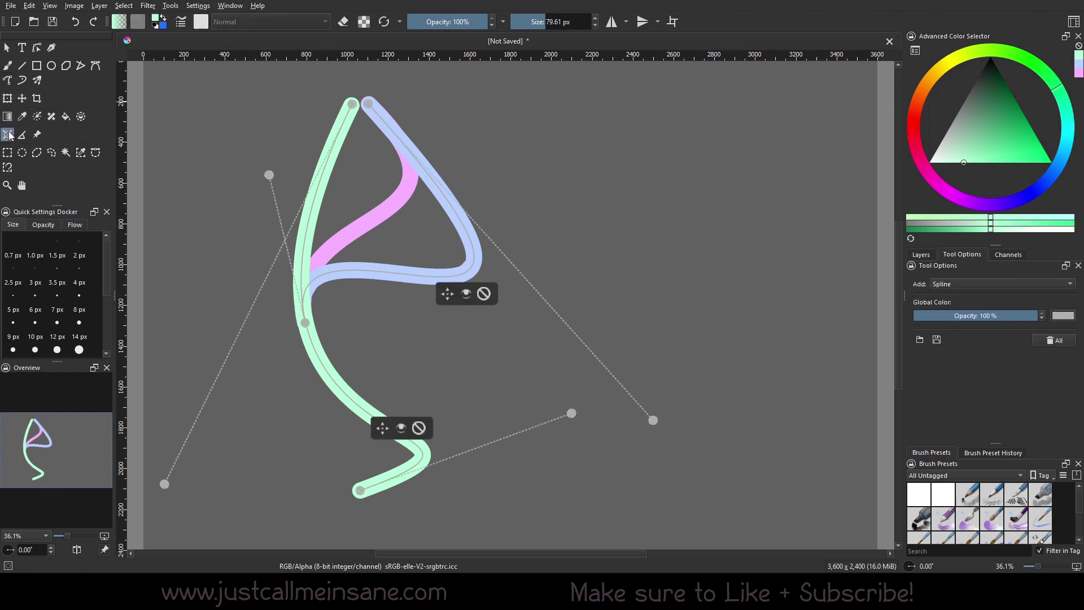
pyautogui.click(654, 421)
pyautogui.click(683, 343)
pyautogui.click(661, 380)
pyautogui.click(717, 370)
pyautogui.click(744, 386)
pyautogui.moveTo(653, 421); pyautogui.dragTo(509, 262)
pyautogui.moveTo(270, 175)
pyautogui.mouseDown()
pyautogui.moveTo(275, 208)
pyautogui.moveTo(275, 187)
pyautogui.mouseUp()
pyautogui.moveTo(507, 264); pyautogui.dragTo(506, 246)
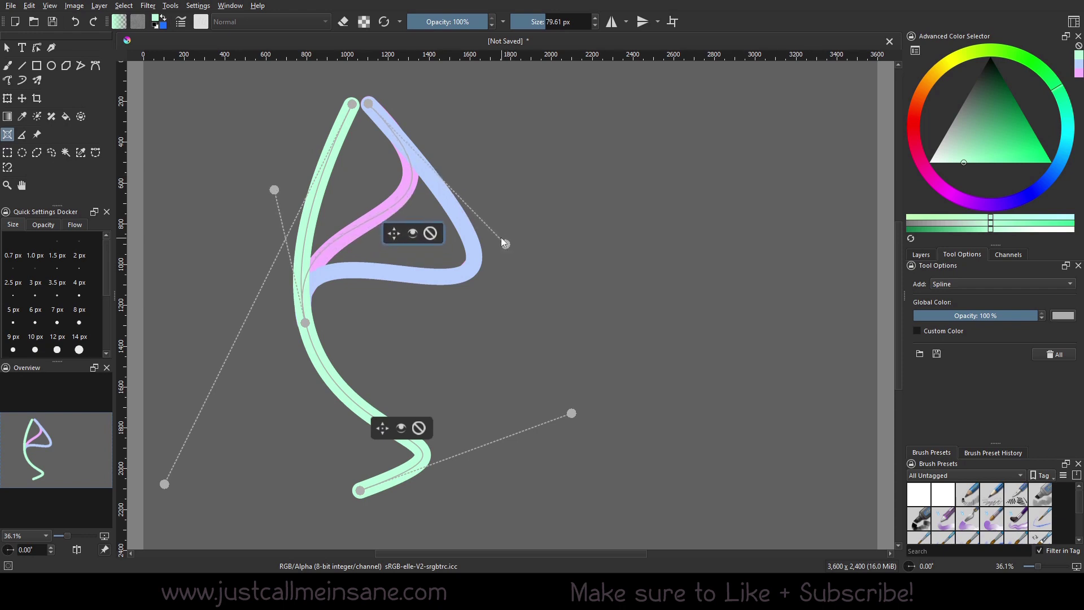
# Step: Paint a light orange brush stroke snapped along the readjusted second spline
pyautogui.click(7, 67)
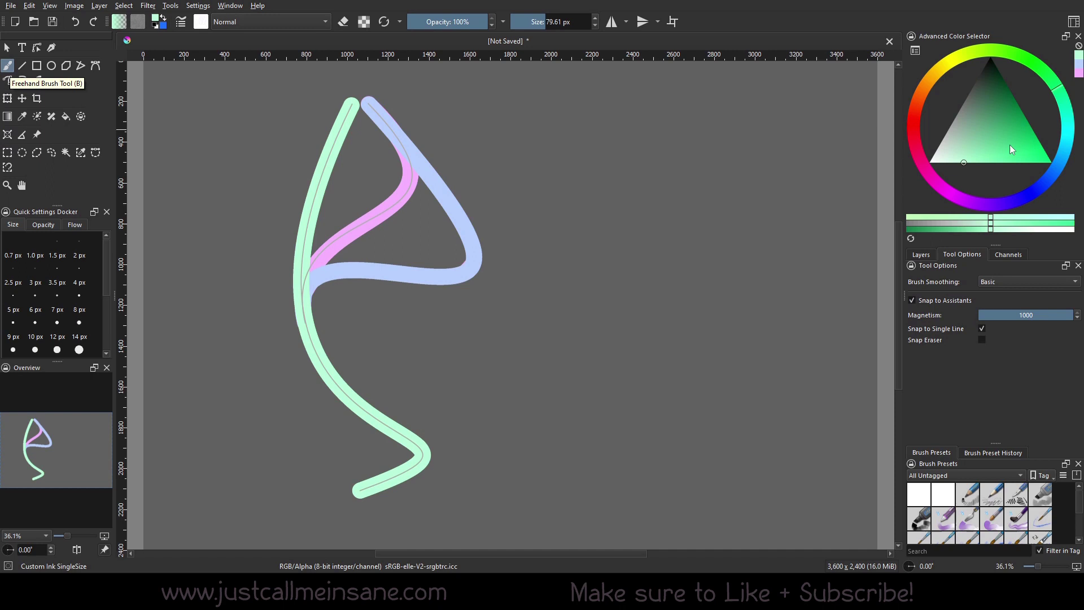
pyautogui.click(927, 88)
pyautogui.click(994, 159)
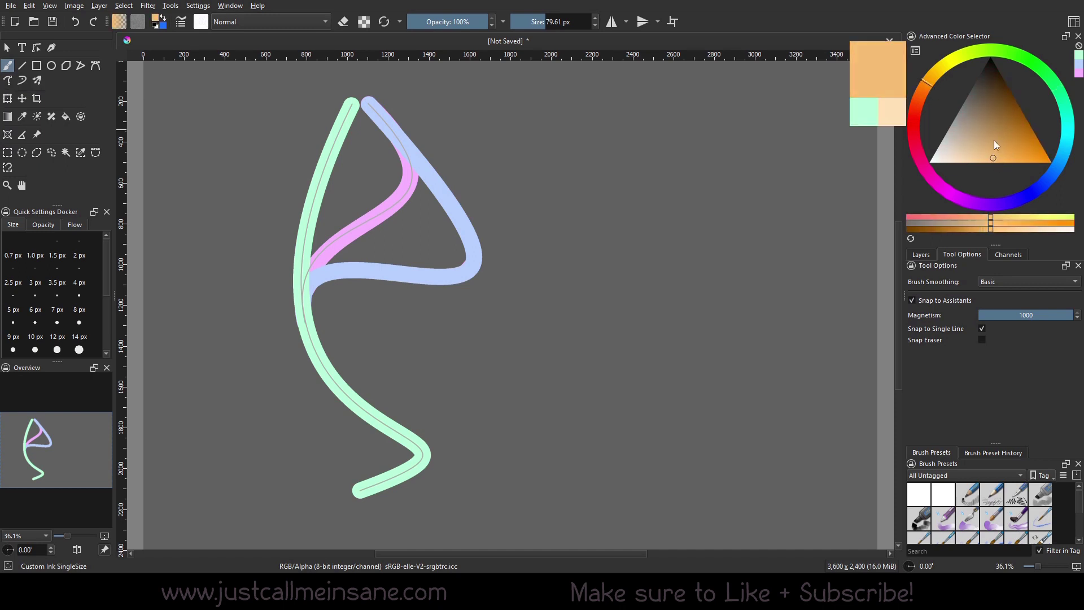
pyautogui.moveTo(414, 180); pyautogui.dragTo(325, 249)
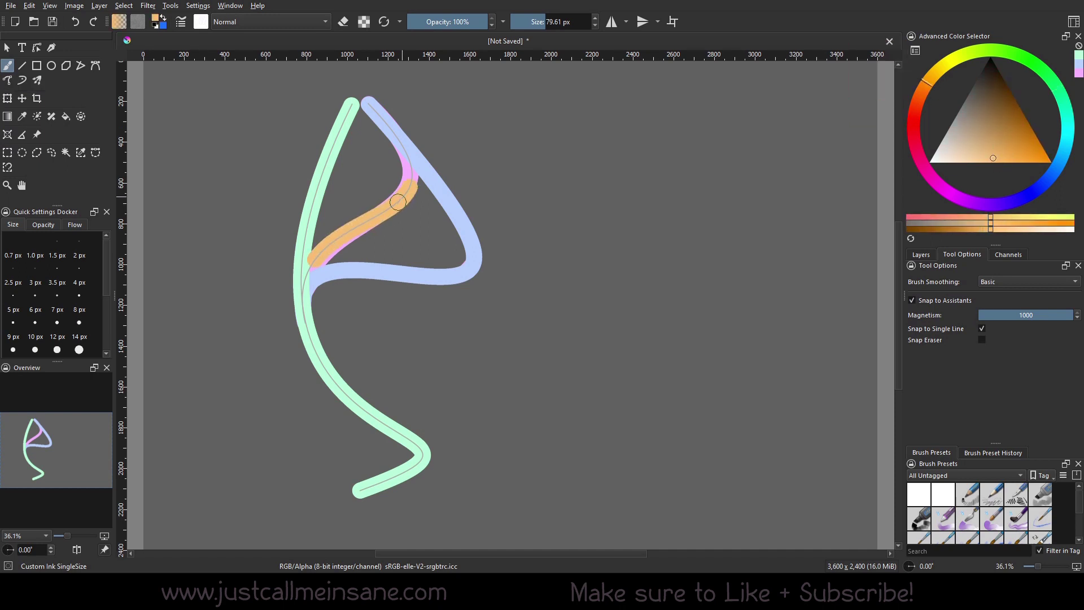
pyautogui.moveTo(407, 150)
pyautogui.mouseDown()
pyautogui.moveTo(400, 201)
pyautogui.moveTo(314, 260)
pyautogui.moveTo(303, 288)
pyautogui.moveTo(411, 168)
pyautogui.moveTo(369, 106)
pyautogui.mouseUp()
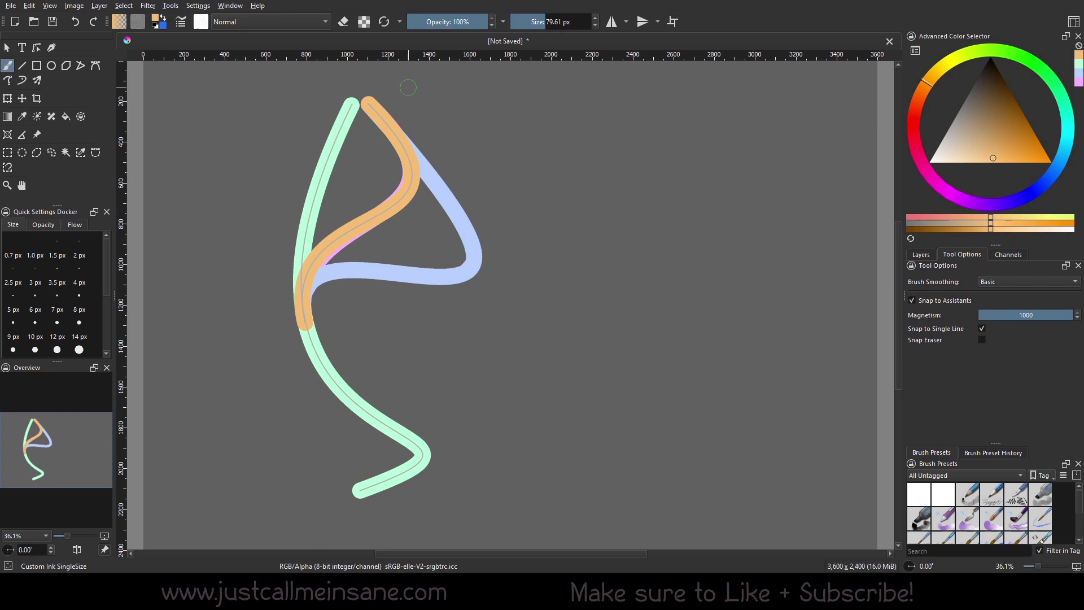
# Step: Select the Custom Ink New brush preset at 6 px and turn off snapping to assistants
pyautogui.rightClick(489, 219)
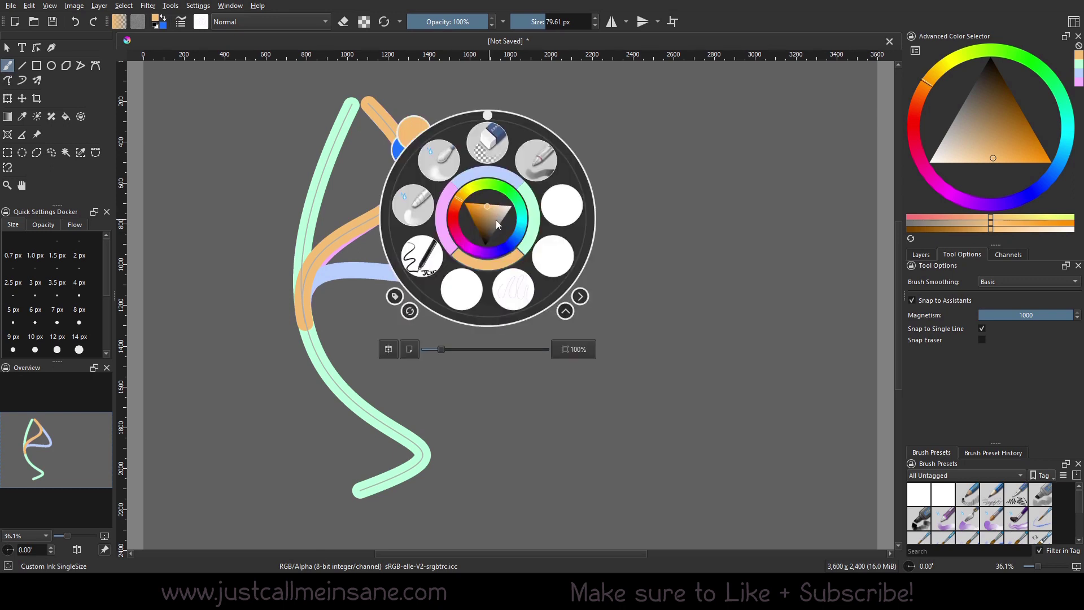
pyautogui.click(552, 258)
pyautogui.moveTo(446, 239); pyautogui.dragTo(390, 247)
pyautogui.click(912, 301)
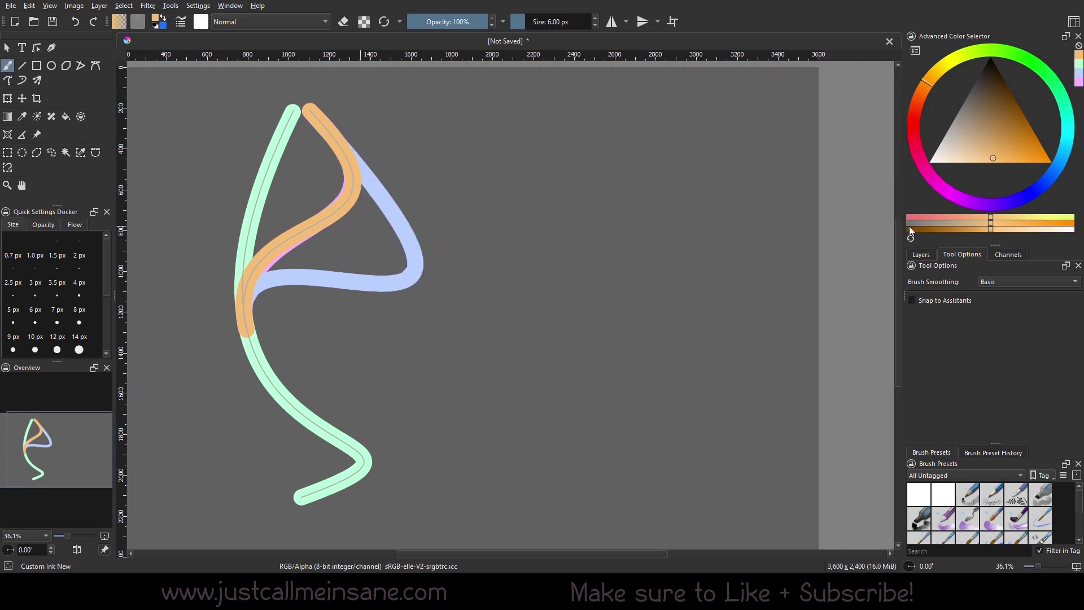
# Step: Sketch a flat elliptical vase rim in the right half of the canvas, undoing the straight side and base strokes below it
pyautogui.moveTo(519, 129)
pyautogui.mouseDown()
pyautogui.moveTo(513, 179)
pyautogui.moveTo(526, 328)
pyautogui.mouseUp()
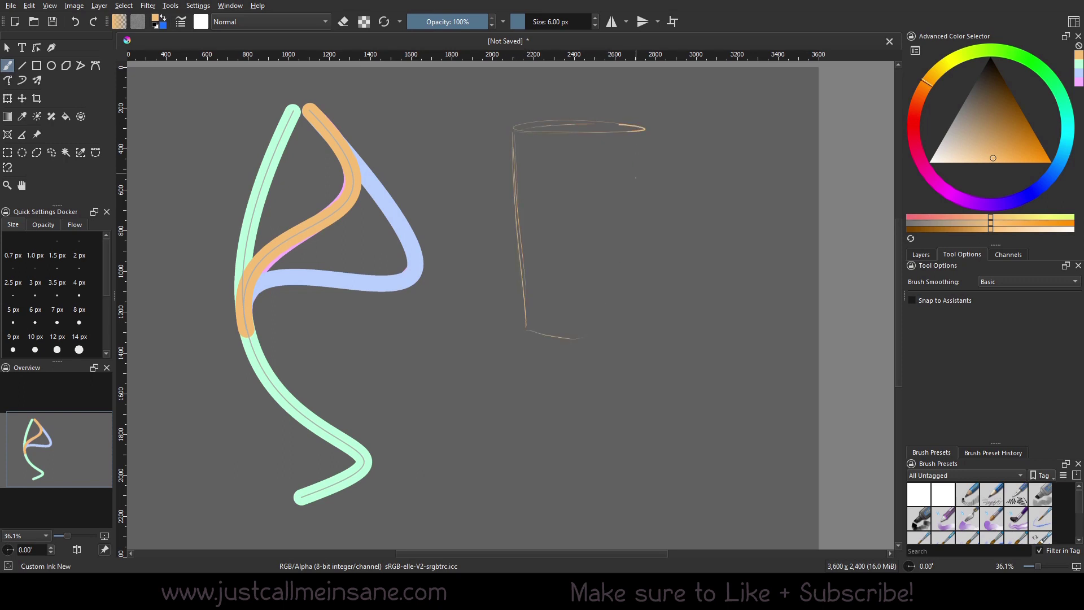
pyautogui.hotkey('ctrl', 'z')
pyautogui.hotkey('ctrl', 'z')
pyautogui.hotkey('ctrl', 'z')
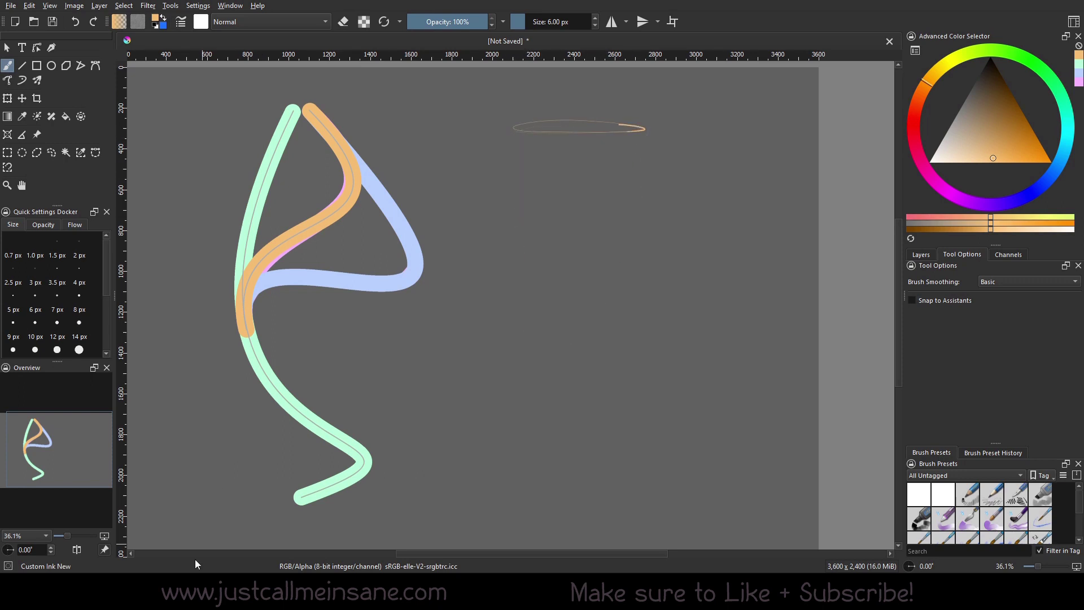
# Step: Sketch a rounded vase body below the rim, with a narrow neck, bulging sides and a curved base
pyautogui.moveTo(515, 172)
pyautogui.mouseDown()
pyautogui.moveTo(475, 304)
pyautogui.moveTo(491, 454)
pyautogui.mouseUp()
pyautogui.moveTo(638, 172)
pyautogui.mouseDown()
pyautogui.moveTo(685, 376)
pyautogui.moveTo(660, 438)
pyautogui.mouseUp()
pyautogui.moveTo(643, 193)
pyautogui.mouseDown()
pyautogui.moveTo(685, 445)
pyautogui.moveTo(612, 470)
pyautogui.mouseUp()
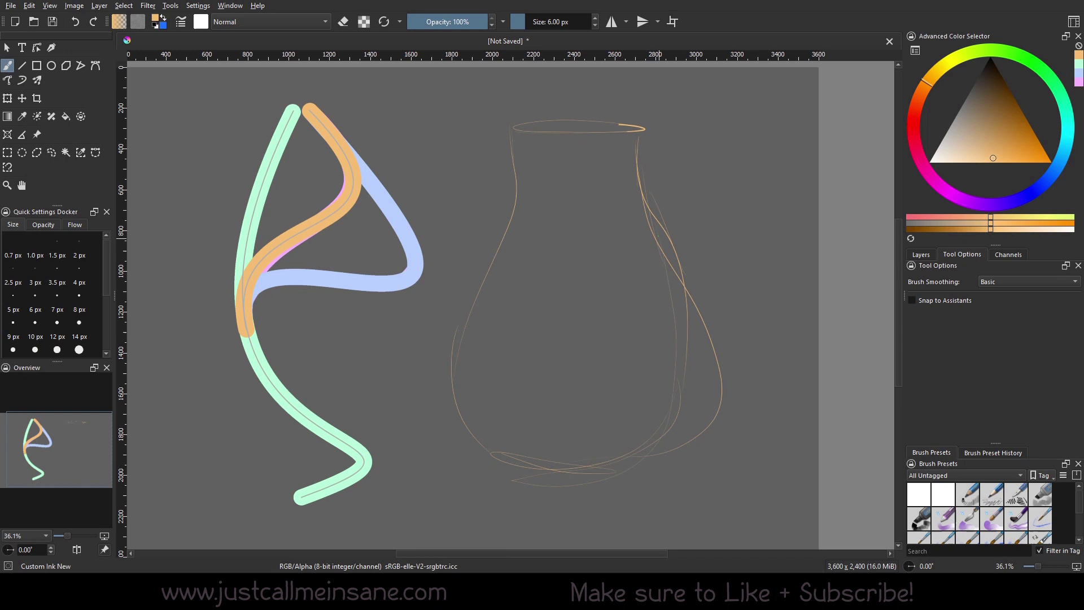
pyautogui.moveTo(659, 236)
pyautogui.mouseDown()
pyautogui.moveTo(714, 422)
pyautogui.moveTo(643, 470)
pyautogui.moveTo(467, 347)
pyautogui.mouseUp()
pyautogui.moveTo(514, 134); pyautogui.dragTo(468, 382)
# Step: Place a Spline assistant along the vase sketch's left side, running from the rim's left end to the left end of the base
pyautogui.click(12, 133)
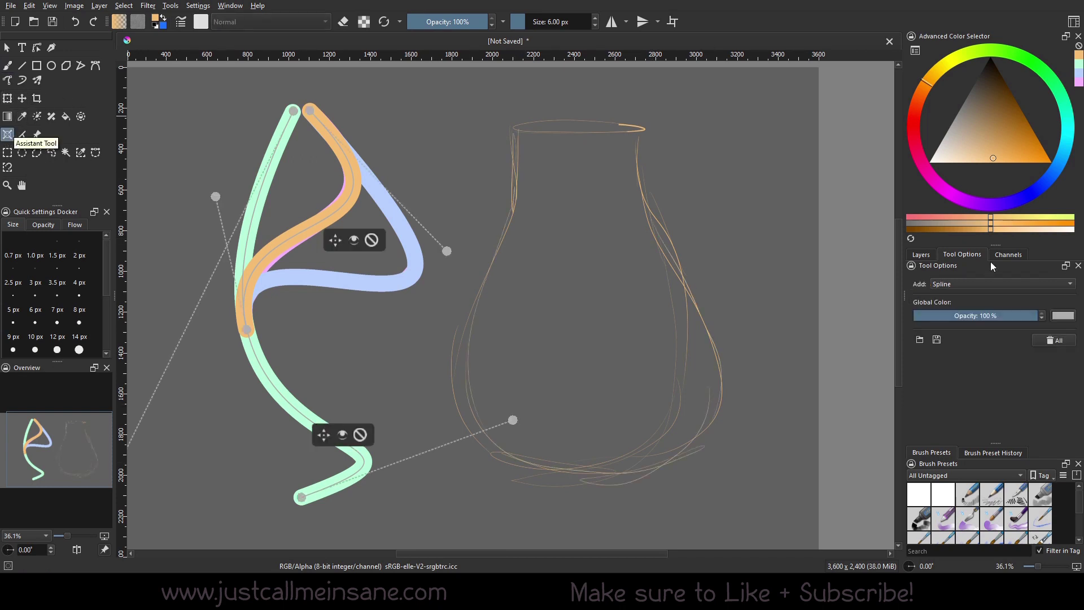
pyautogui.click(512, 458)
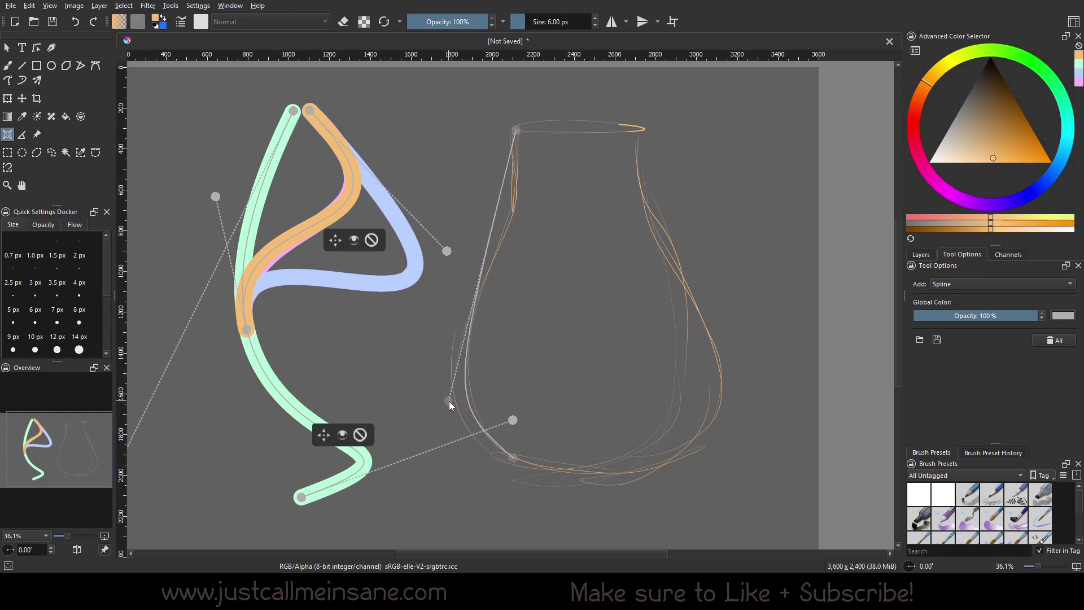
pyautogui.click(451, 402)
# Step: Adjust both control handles of the vase spline so the curve follows the sketched neck and bulging left side
pyautogui.moveTo(462, 394); pyautogui.dragTo(391, 361)
pyautogui.moveTo(520, 215); pyautogui.dragTo(532, 280)
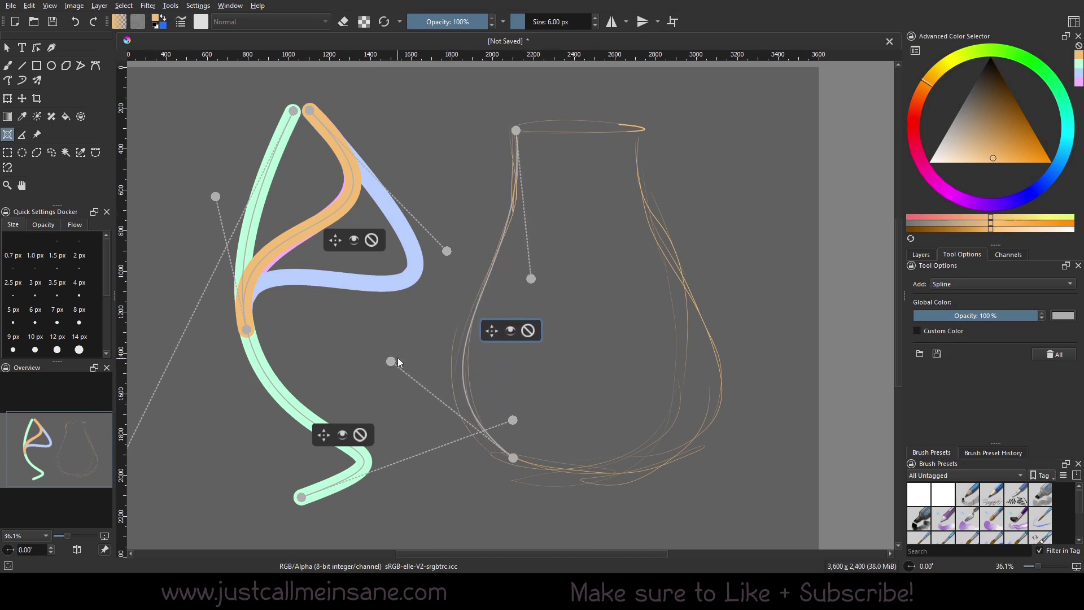
pyautogui.moveTo(392, 361); pyautogui.dragTo(388, 342)
pyautogui.moveTo(536, 289); pyautogui.dragTo(538, 293)
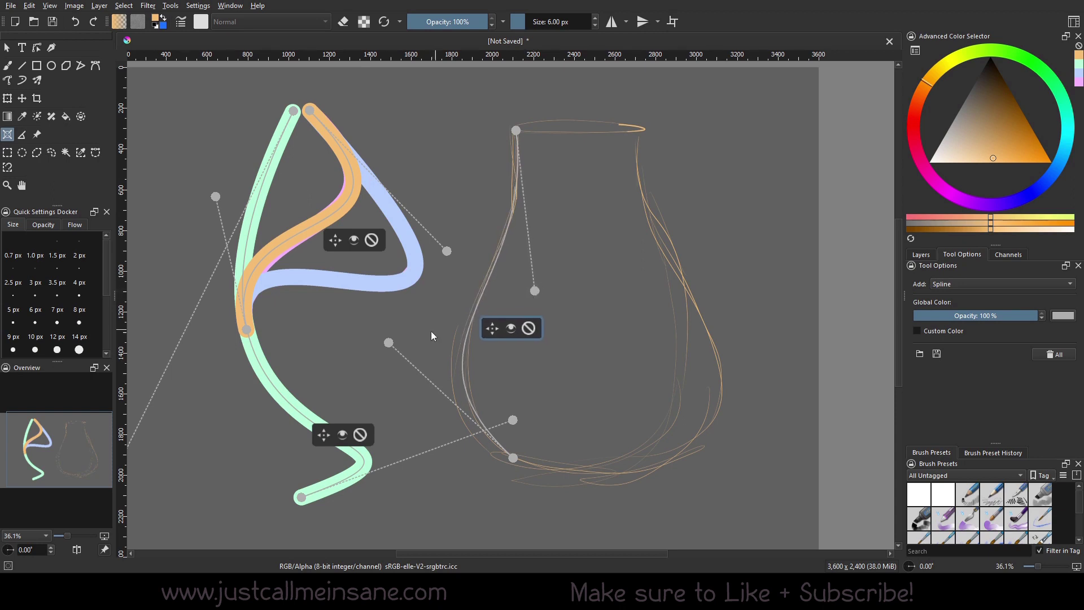
pyautogui.moveTo(390, 345); pyautogui.dragTo(374, 366)
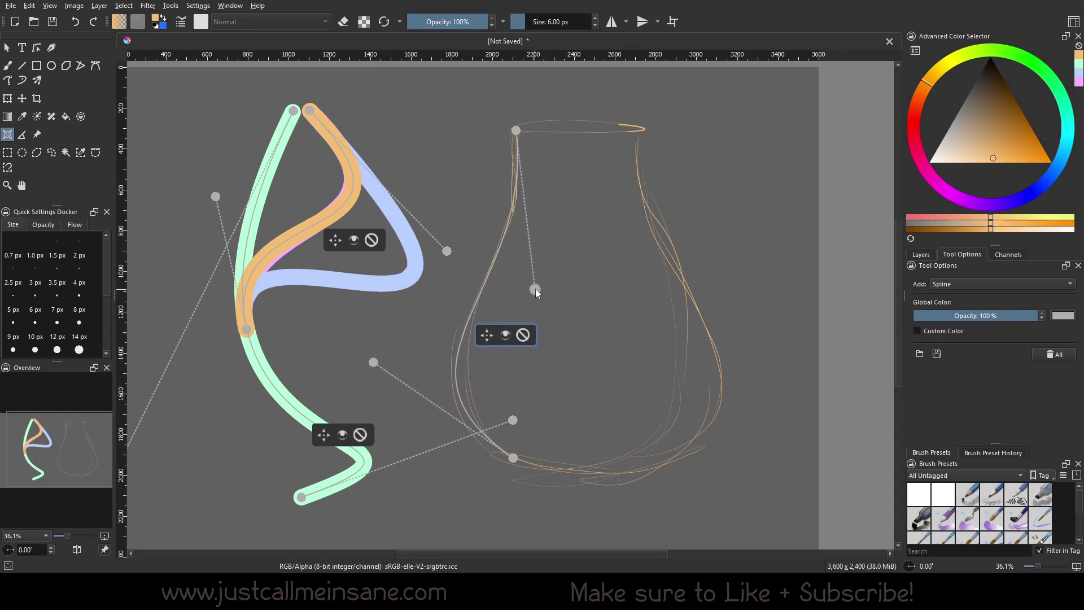
pyautogui.moveTo(536, 289); pyautogui.dragTo(539, 243)
pyautogui.moveTo(374, 363); pyautogui.dragTo(386, 363)
pyautogui.moveTo(540, 243); pyautogui.dragTo(539, 264)
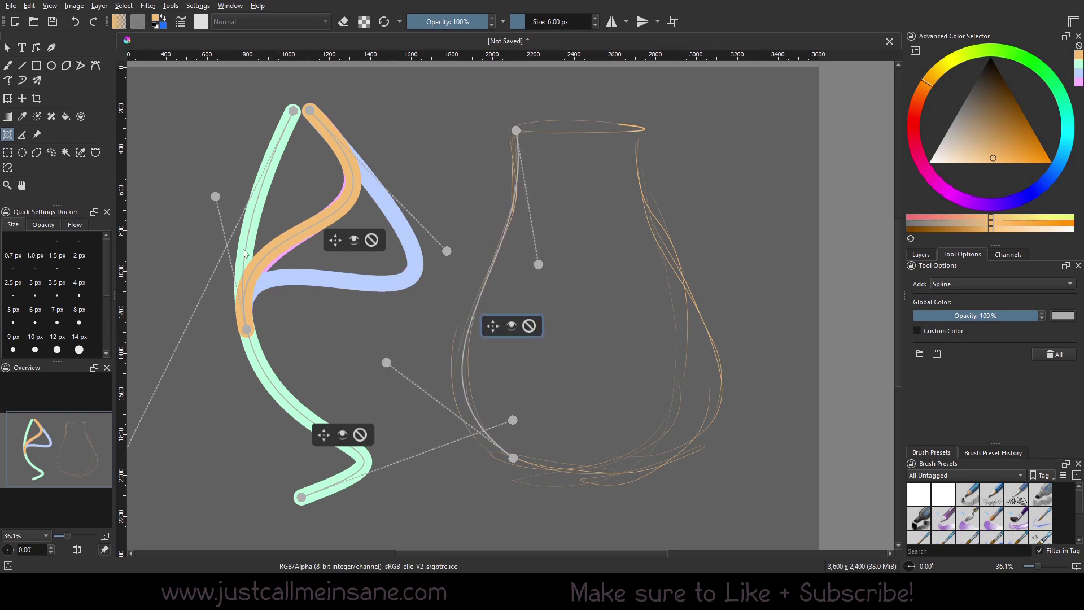
# Step: Paint an 85.52 px brush stroke along the vase's left-side spline with snapping to assistants turned on
pyautogui.click(8, 66)
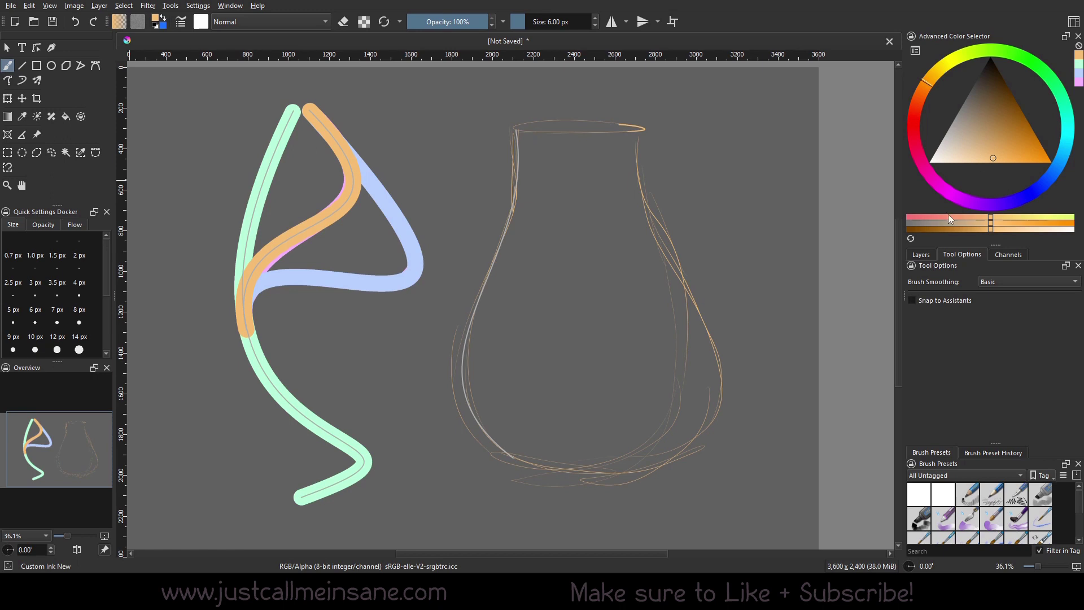
pyautogui.click(930, 300)
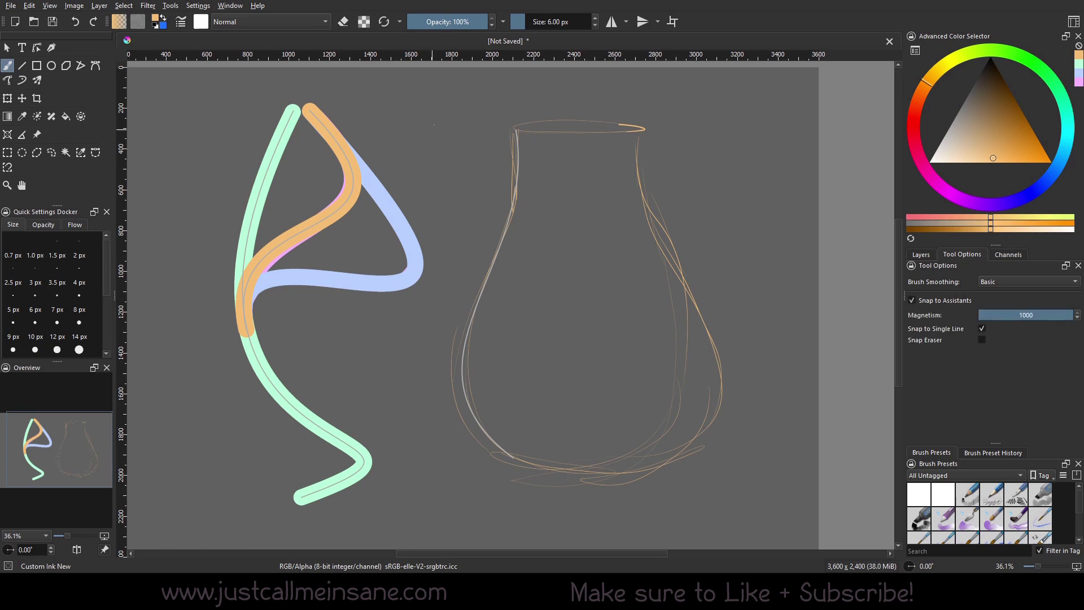
pyautogui.moveTo(536, 21); pyautogui.dragTo(546, 22)
pyautogui.moveTo(514, 140)
pyautogui.mouseDown()
pyautogui.moveTo(480, 435)
pyautogui.moveTo(465, 386)
pyautogui.mouseUp()
# Step: Paint the vase's side stroke mirrored horizontally onto its right side, with the mirror axis at the rim's centre, and turn mirroring off
pyautogui.click(611, 21)
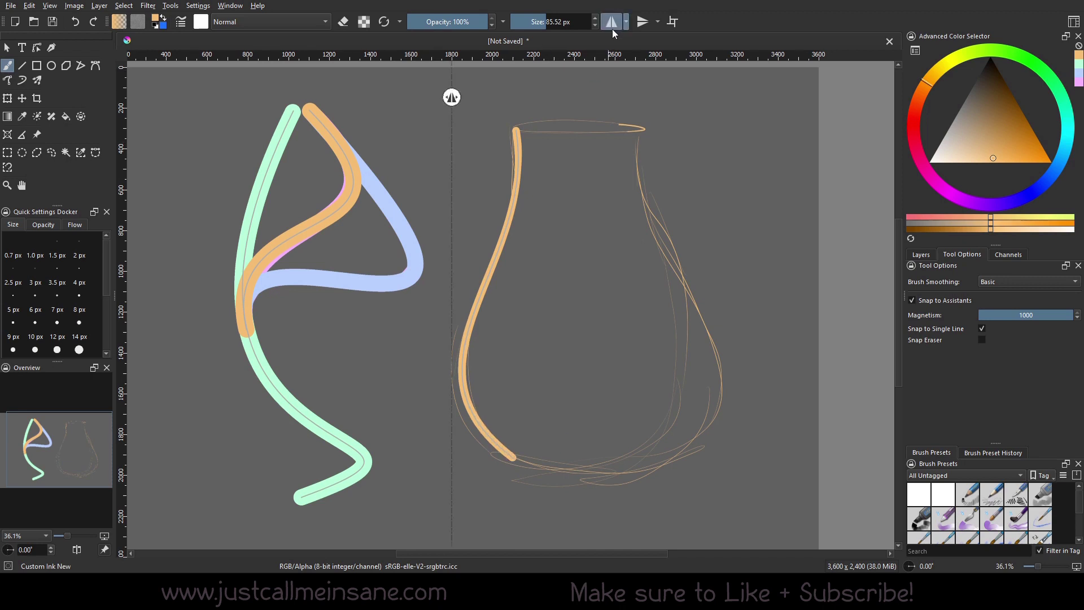
pyautogui.moveTo(452, 98)
pyautogui.mouseDown()
pyautogui.moveTo(589, 133)
pyautogui.moveTo(518, 161)
pyautogui.moveTo(465, 364)
pyautogui.moveTo(513, 457)
pyautogui.moveTo(516, 131)
pyautogui.moveTo(513, 458)
pyautogui.mouseUp()
pyautogui.hotkey('ctrl', 'z')
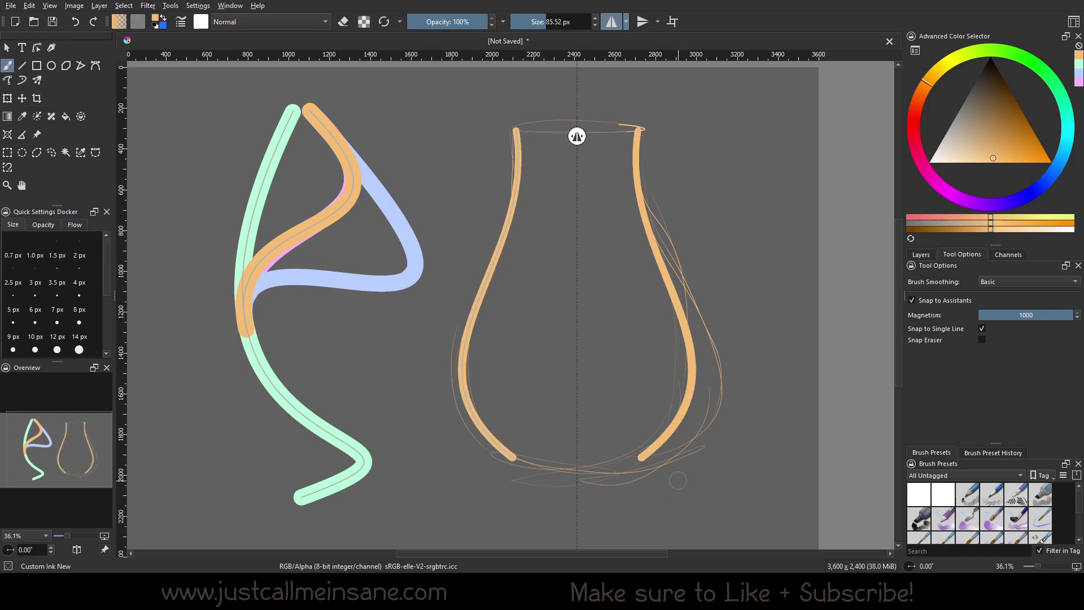
pyautogui.click(612, 21)
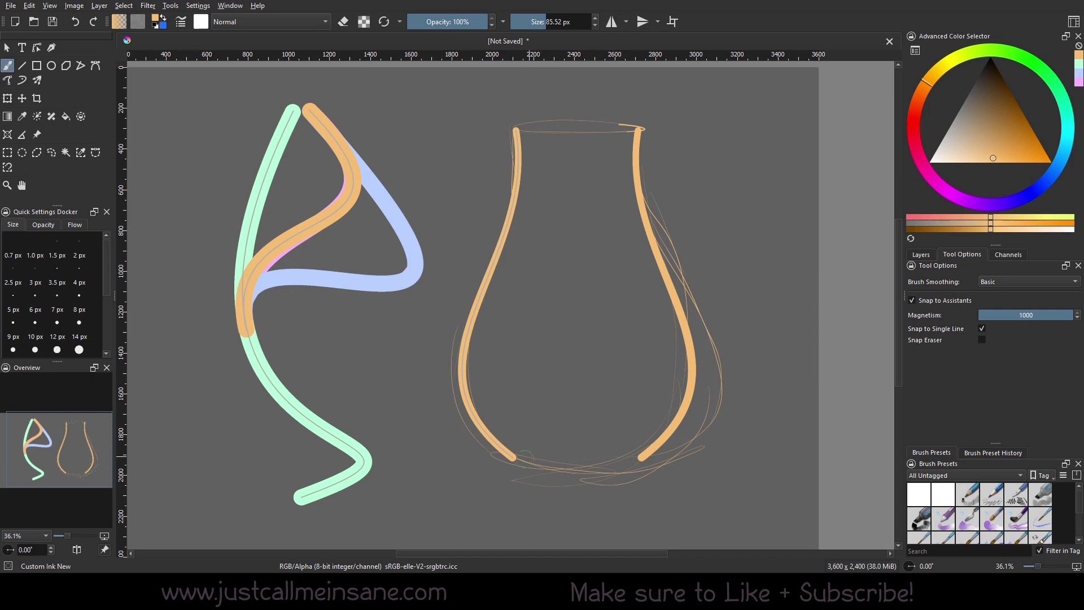
# Step: Paint freehand strokes along the vase's base and upper rim with snapping to assistants turned off
pyautogui.click(913, 300)
pyautogui.moveTo(512, 456)
pyautogui.mouseDown()
pyautogui.moveTo(613, 473)
pyautogui.moveTo(647, 454)
pyautogui.moveTo(515, 462)
pyautogui.moveTo(634, 458)
pyautogui.mouseUp()
pyautogui.moveTo(517, 131)
pyautogui.mouseDown()
pyautogui.moveTo(623, 124)
pyautogui.moveTo(493, 136)
pyautogui.mouseUp()
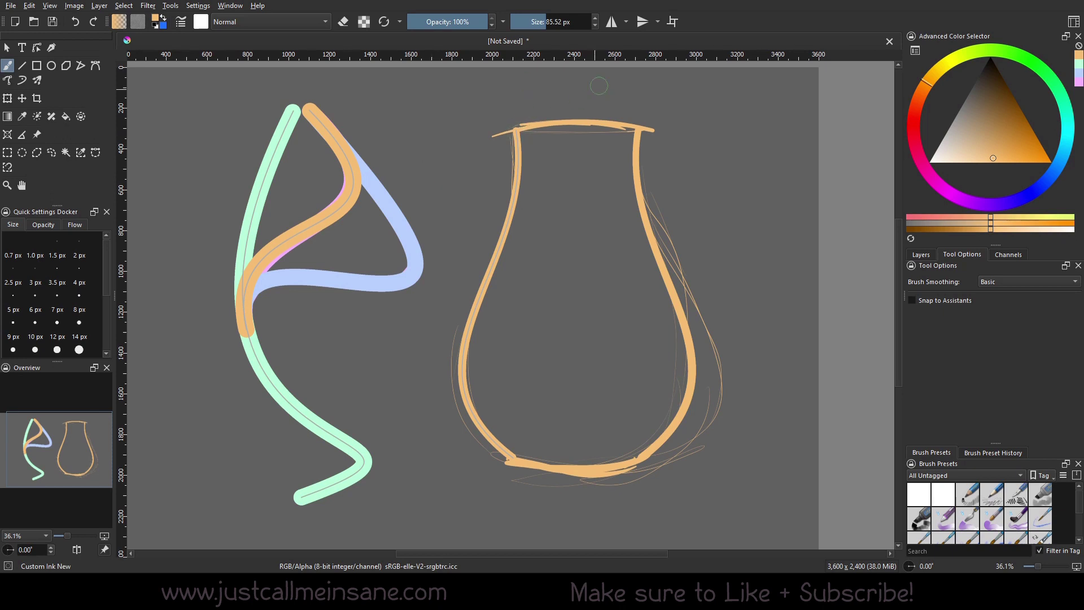
pyautogui.moveTo(531, 125); pyautogui.dragTo(525, 244)
pyautogui.moveTo(533, 148)
pyautogui.mouseDown()
pyautogui.moveTo(484, 340)
pyautogui.moveTo(512, 448)
pyautogui.moveTo(512, 271)
pyautogui.moveTo(527, 171)
pyautogui.moveTo(510, 439)
pyautogui.moveTo(530, 449)
pyautogui.mouseUp()
pyautogui.hotkey('ctrl', 'z')
pyautogui.hotkey('ctrl', 'z')
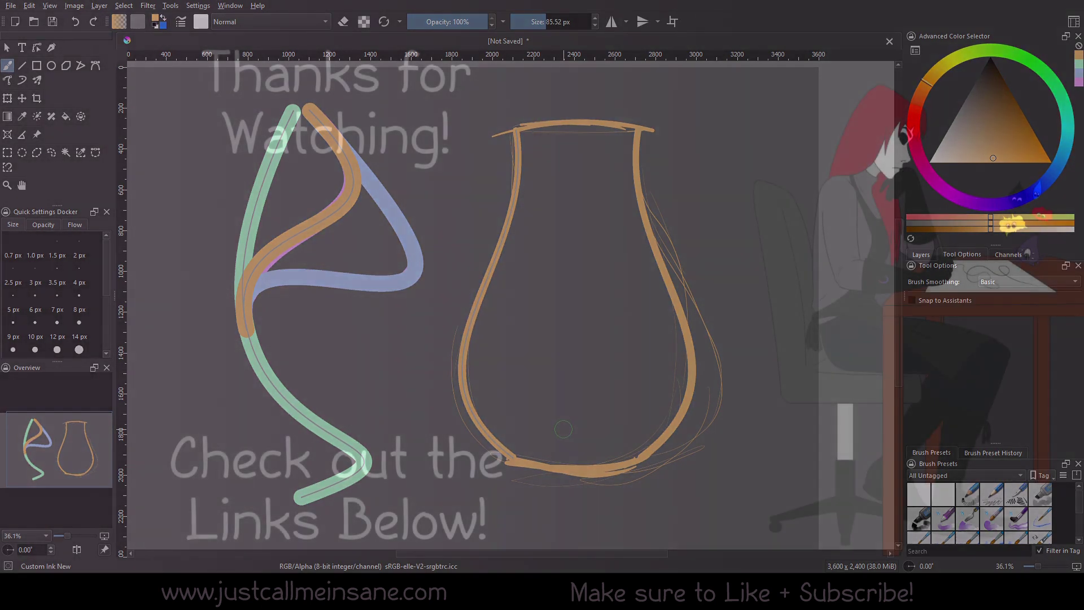